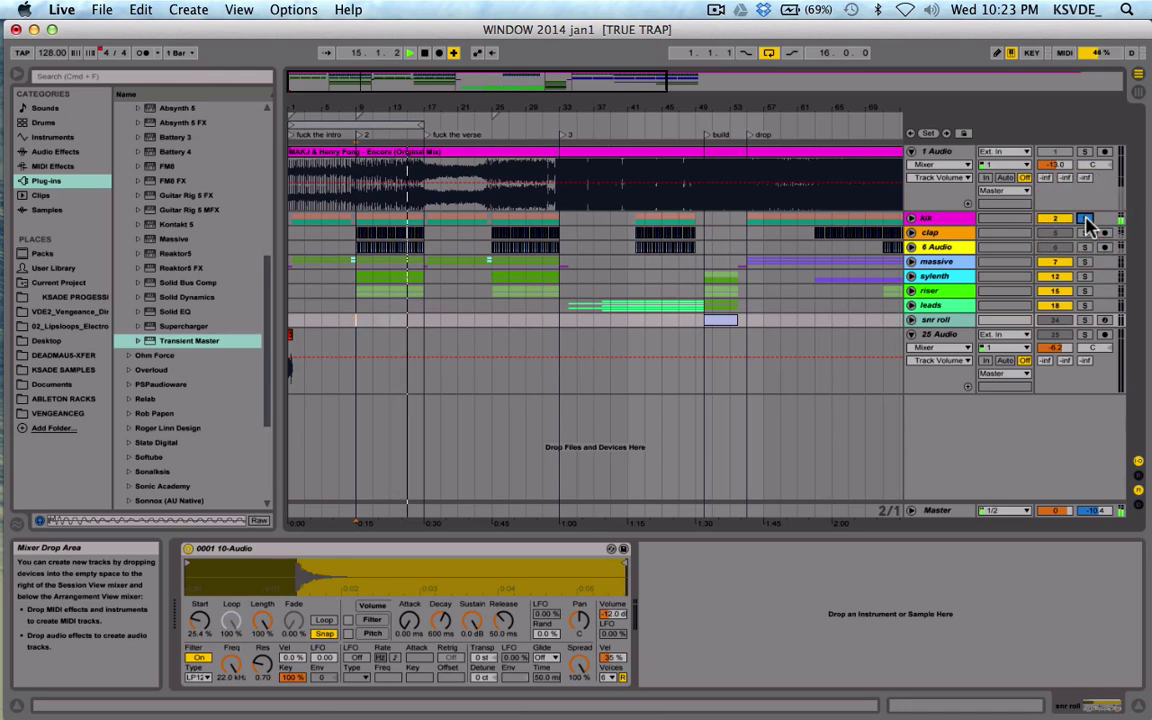
# Unsolo the kik group and play the soloed 1 Audio reference track from bar 50
pyautogui.click(1087, 219)
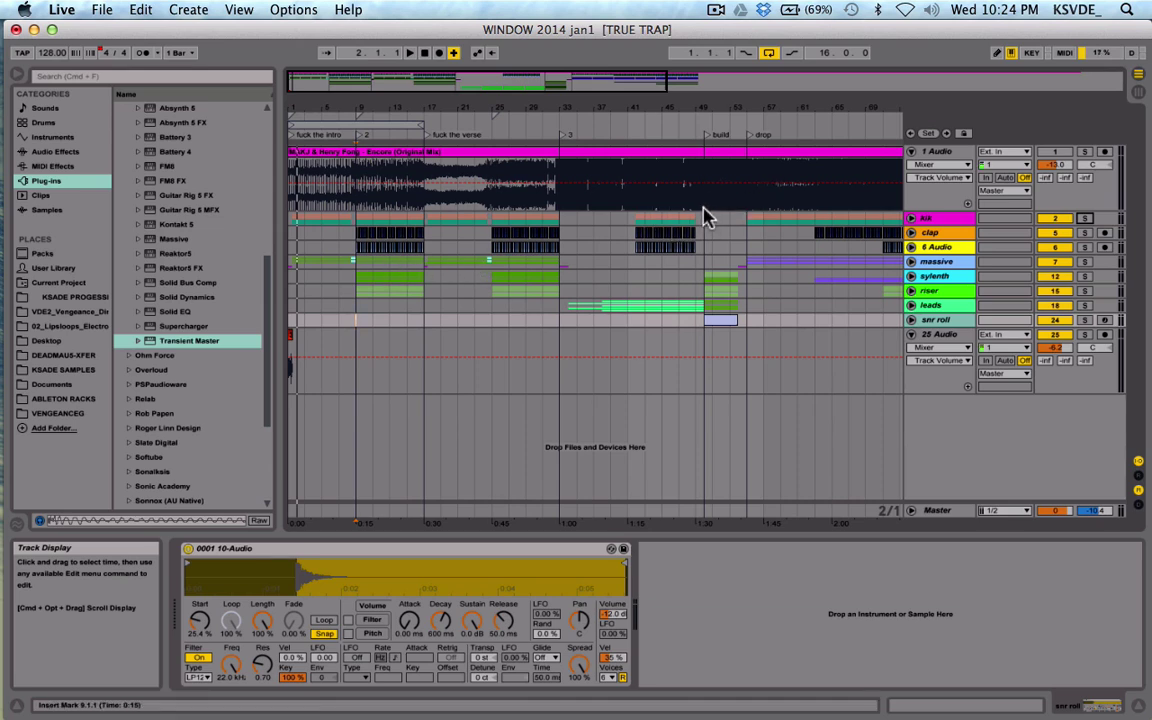
pyautogui.click(704, 208)
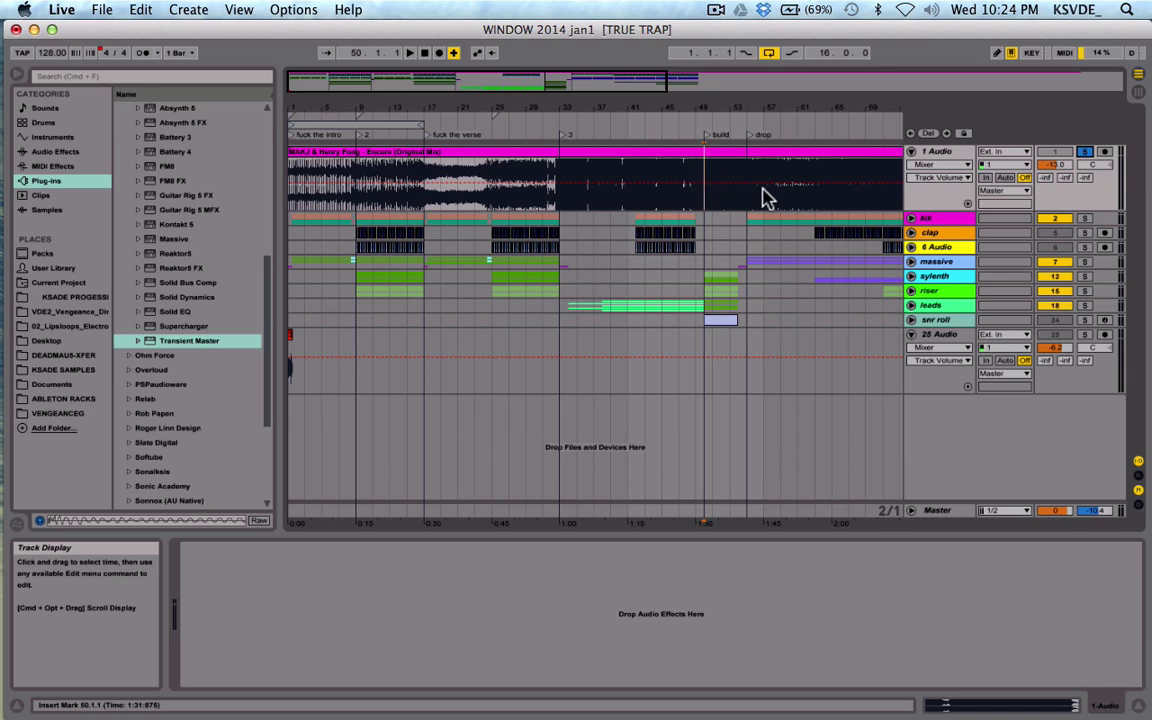
pyautogui.press('space')
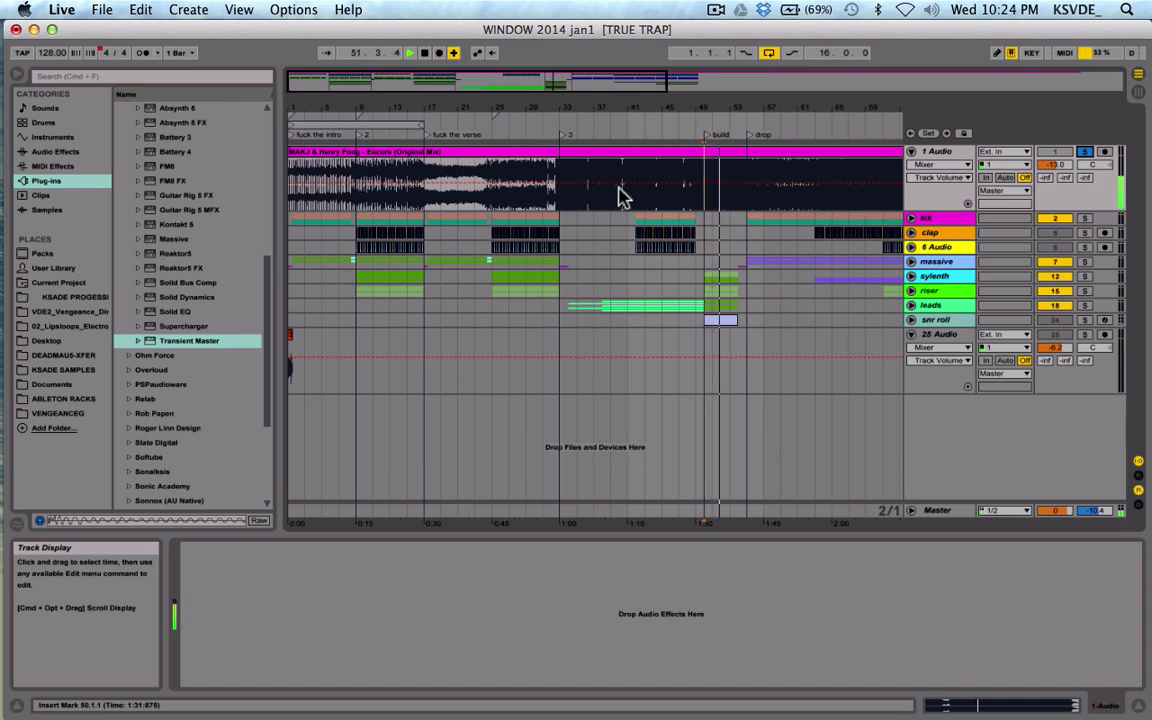
# Unsolo the 1 Audio reference track and play the rest of the mix from bar 9
pyautogui.click(366, 246)
pyautogui.click(358, 247)
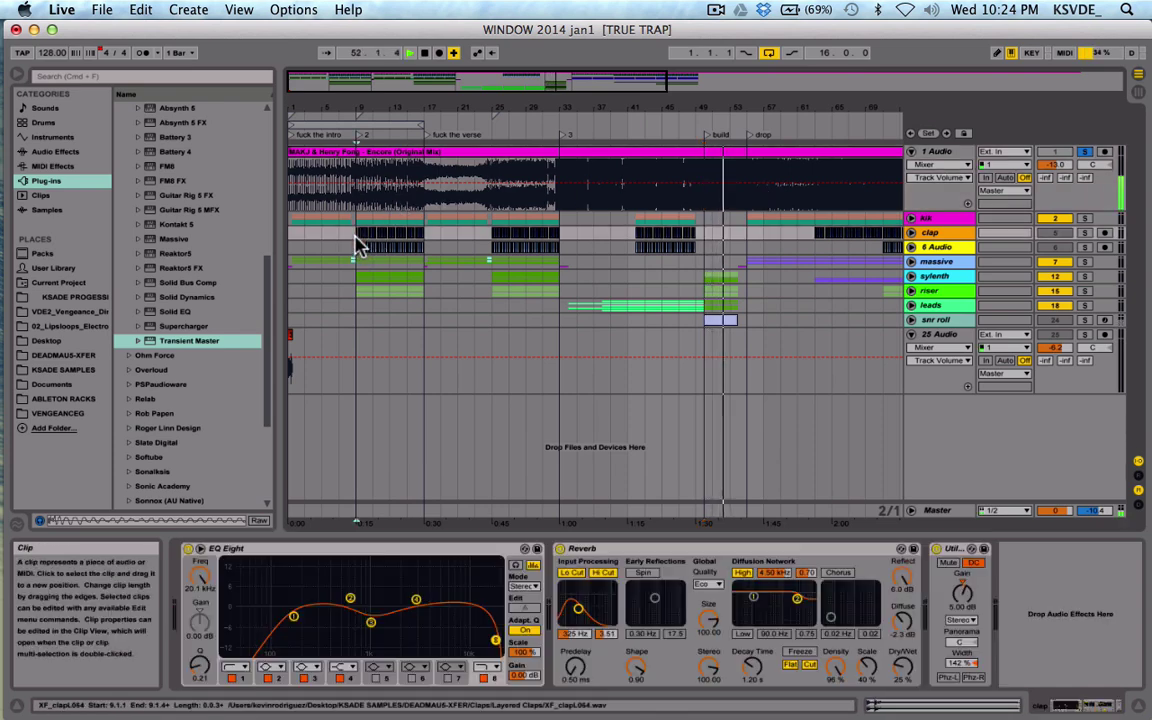
pyautogui.click(1088, 153)
pyautogui.press('space')
pyautogui.press('space')
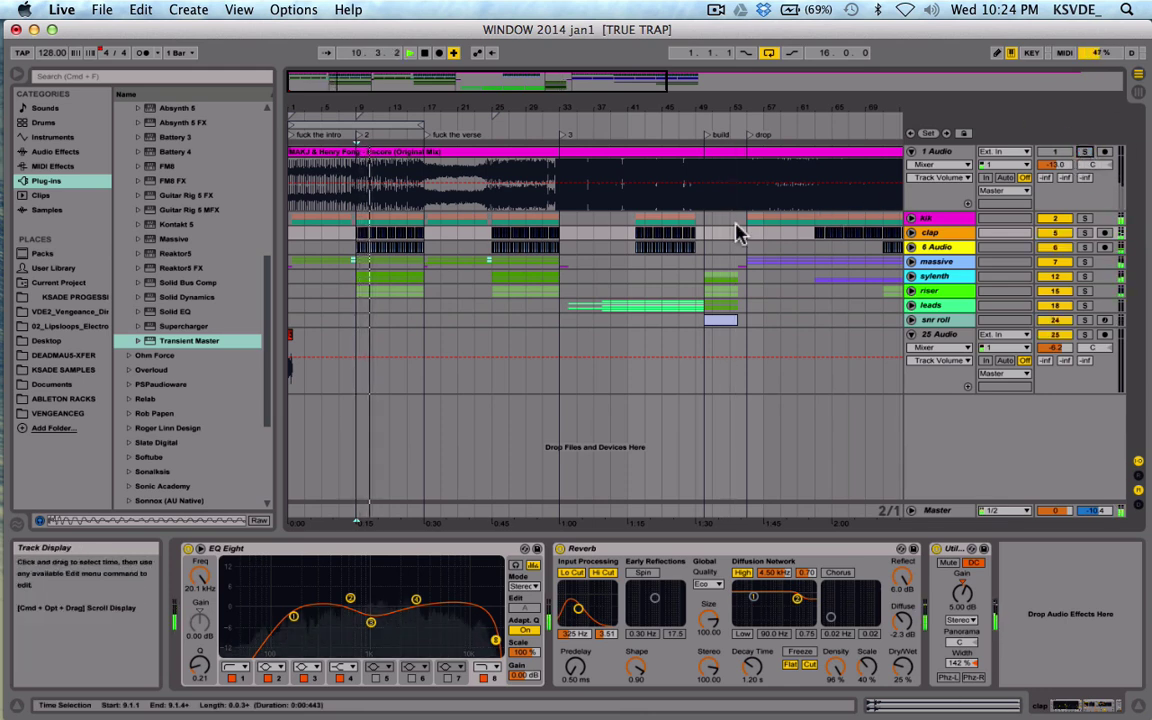
# Compare the soloed 1 Audio reference track from bar 50 with the unsoloed mix from bar 9
pyautogui.click(706, 222)
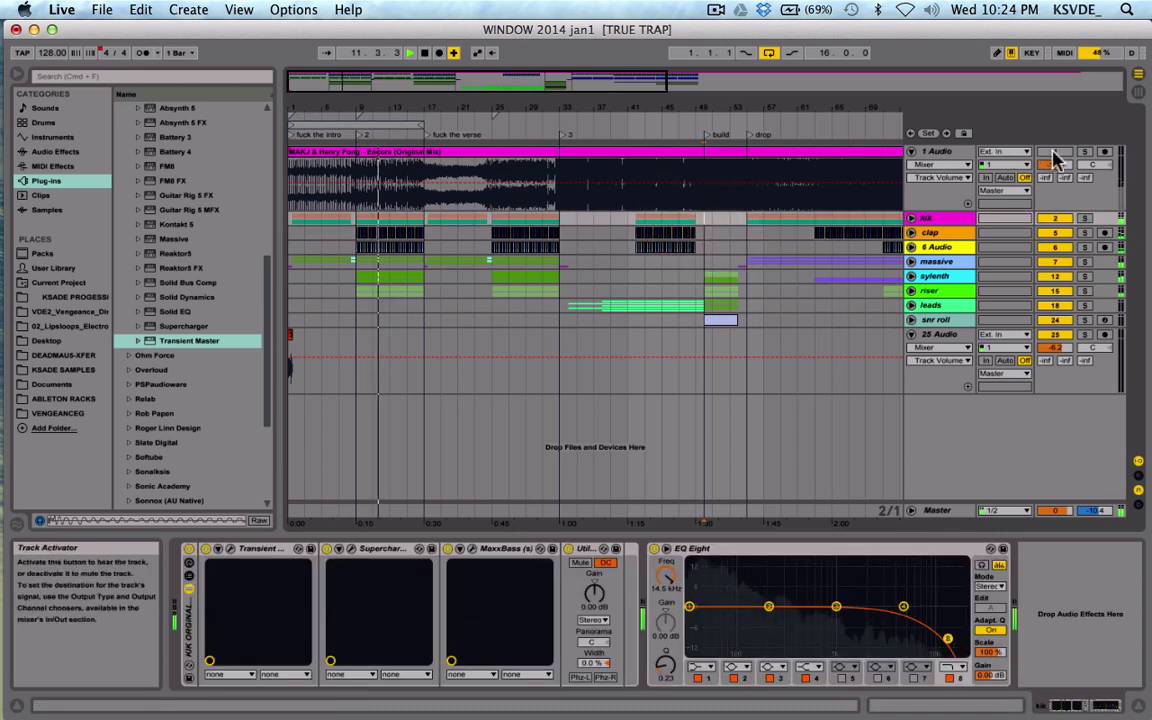
pyautogui.press('space')
pyautogui.press('space')
pyautogui.click(1085, 152)
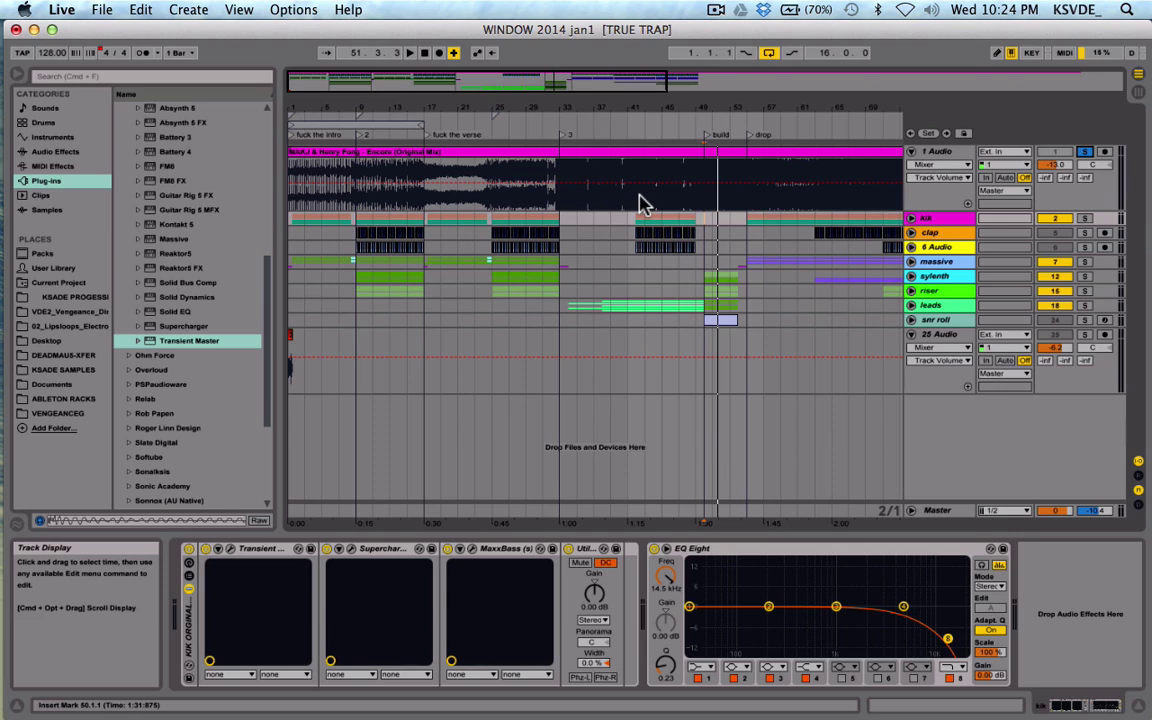
pyautogui.press('space')
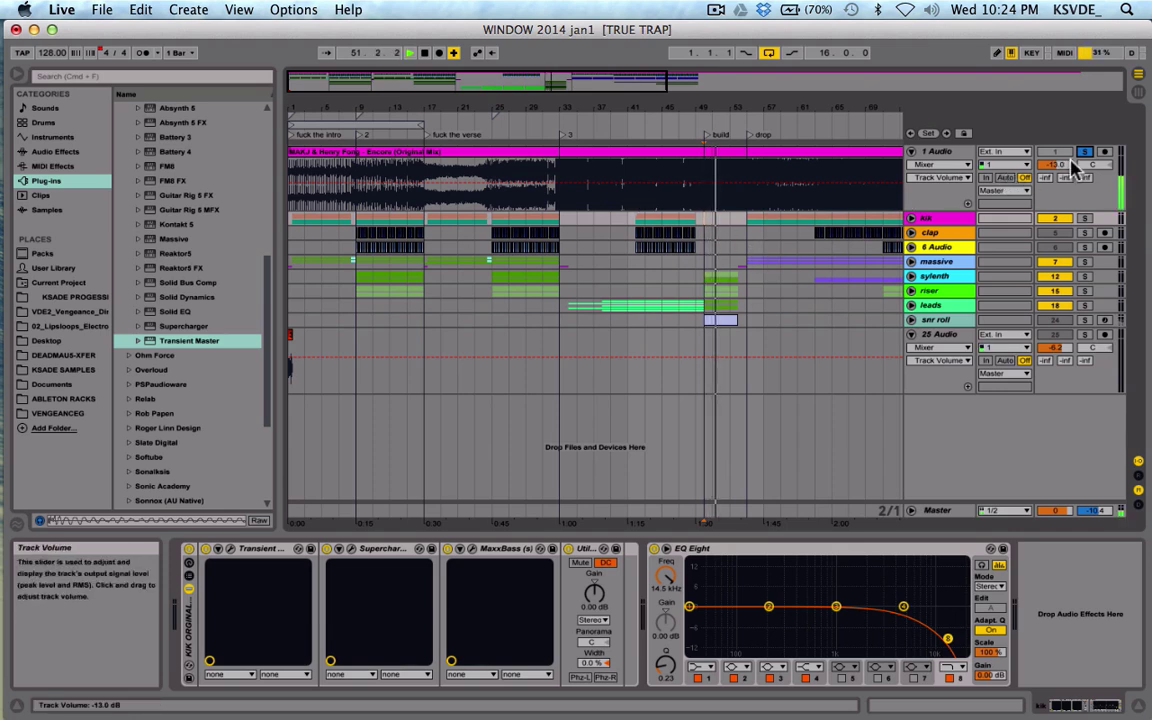
pyautogui.click(358, 240)
pyautogui.press('space')
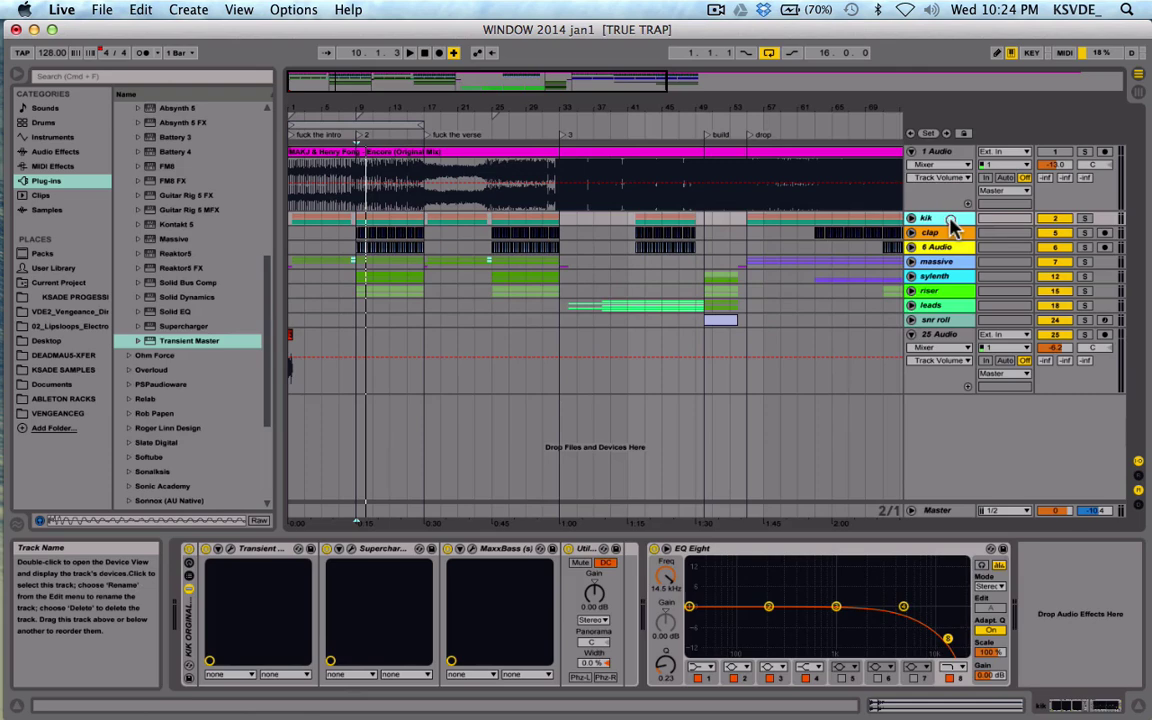
# Unfold the kik group to view its 3 Audio and 4 Audio tracks, and show the group's device chain
pyautogui.click(940, 220)
pyautogui.click(928, 220)
pyautogui.click(957, 284)
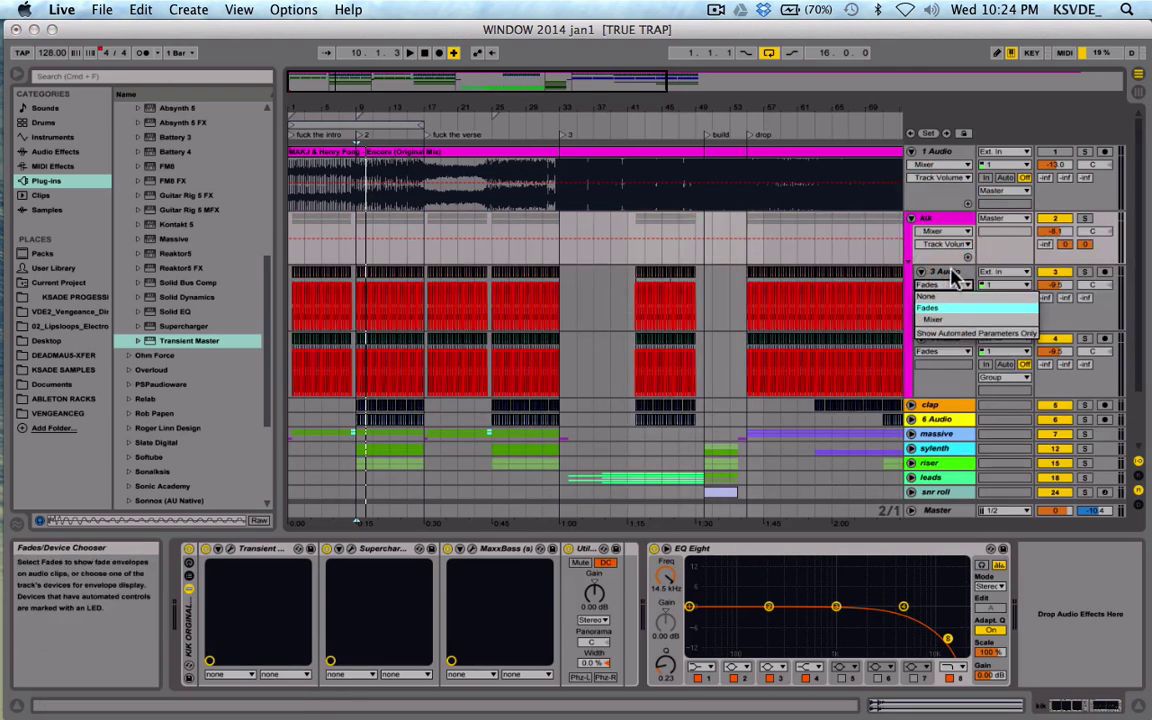
pyautogui.click(952, 272)
pyautogui.click(952, 279)
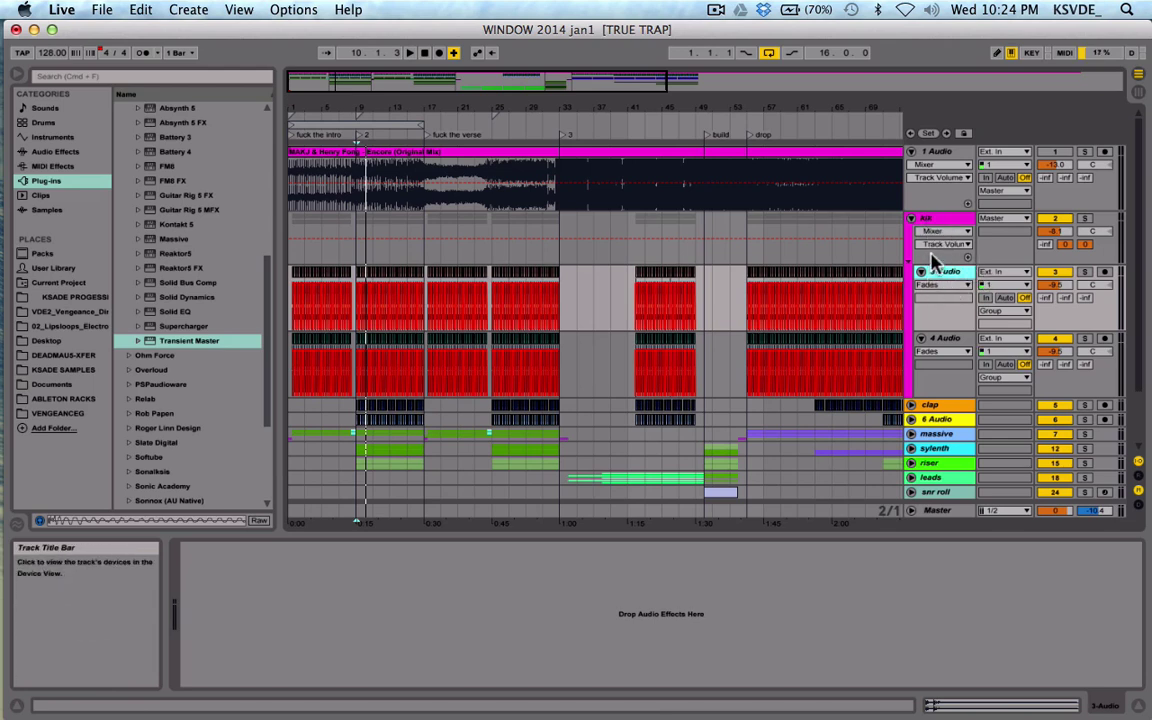
pyautogui.click(935, 220)
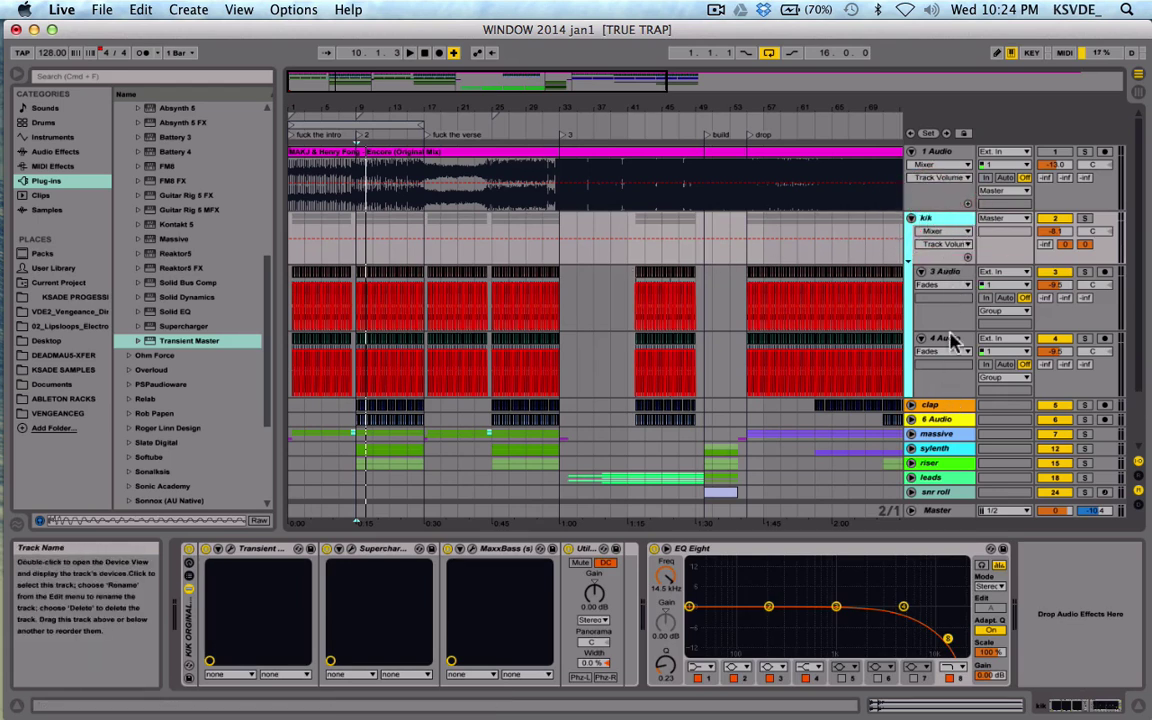
pyautogui.click(937, 221)
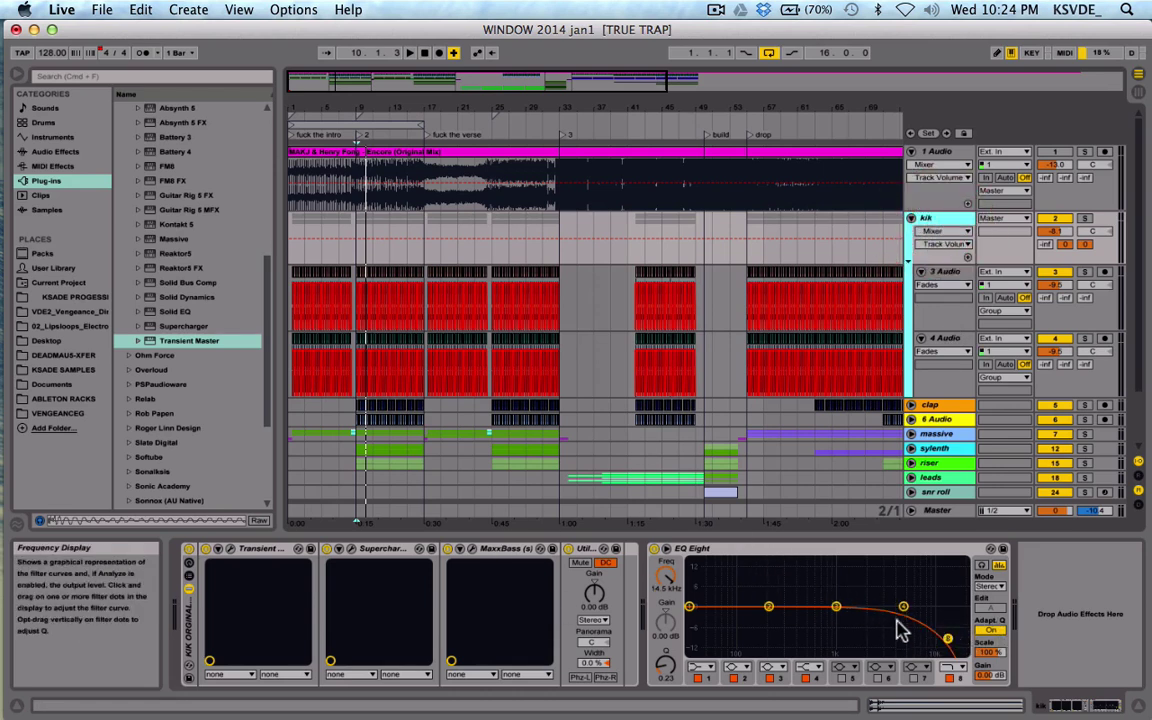
pyautogui.press('super+z')
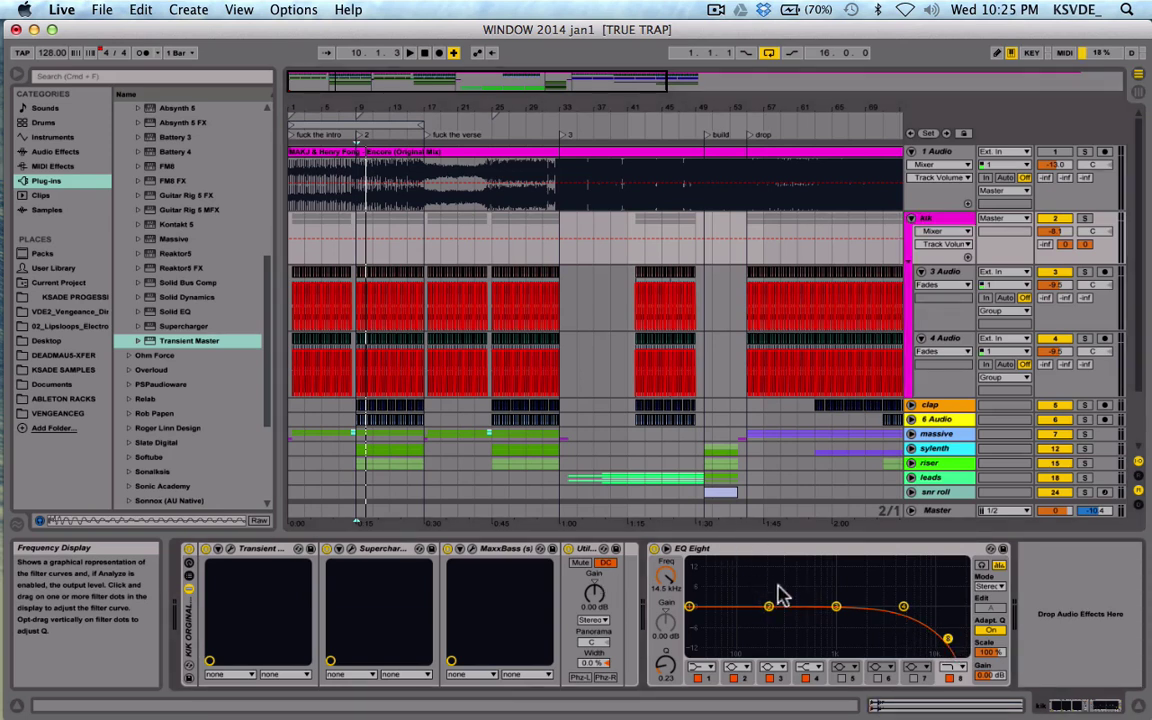
# Examine the Transient Master and Supercharger plug-in settings in the kik group's chain, closing each window
pyautogui.click(588, 549)
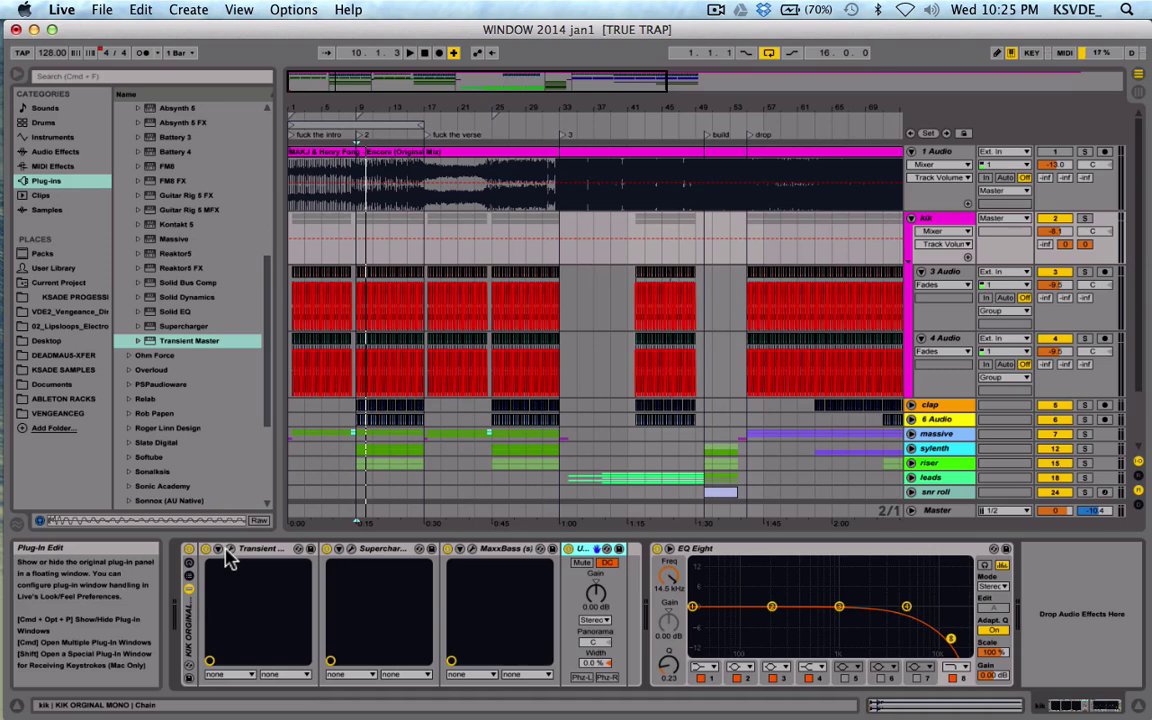
pyautogui.click(229, 550)
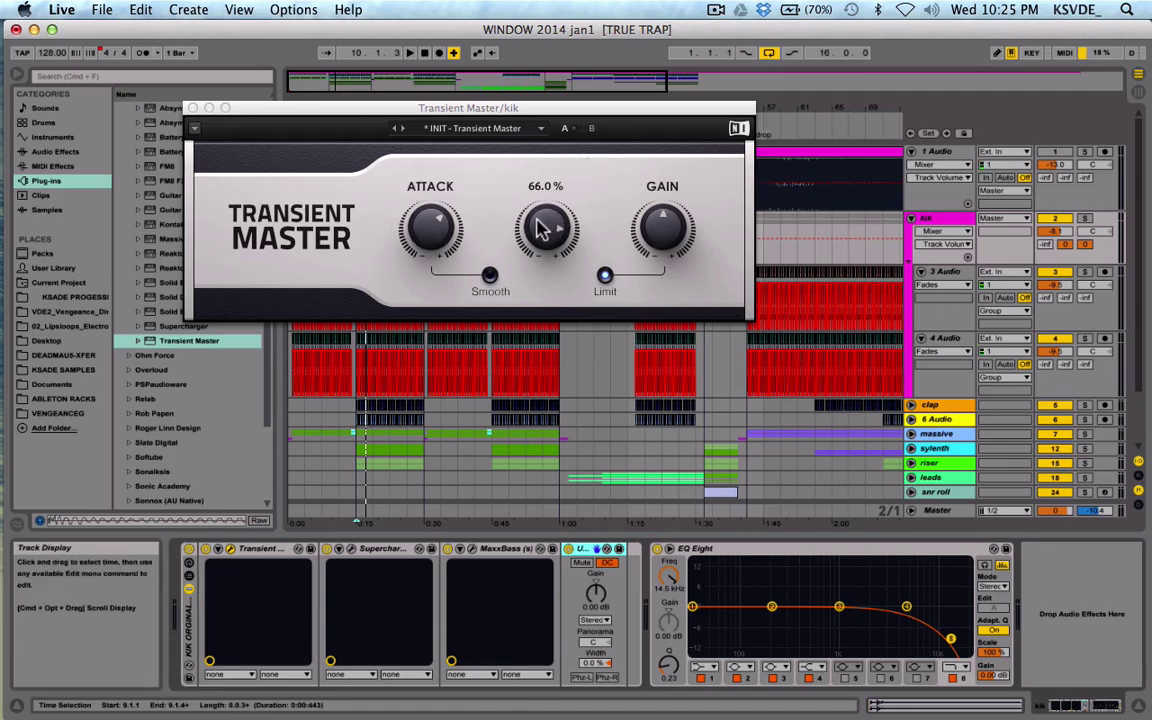
pyautogui.click(193, 108)
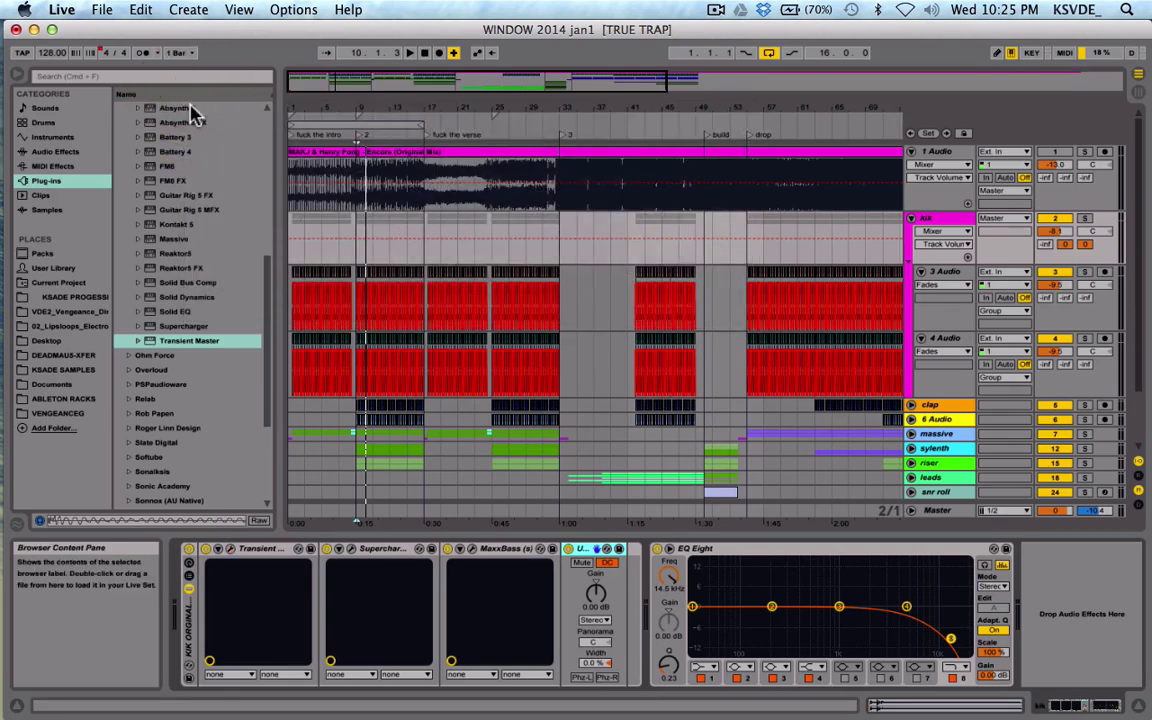
pyautogui.click(348, 555)
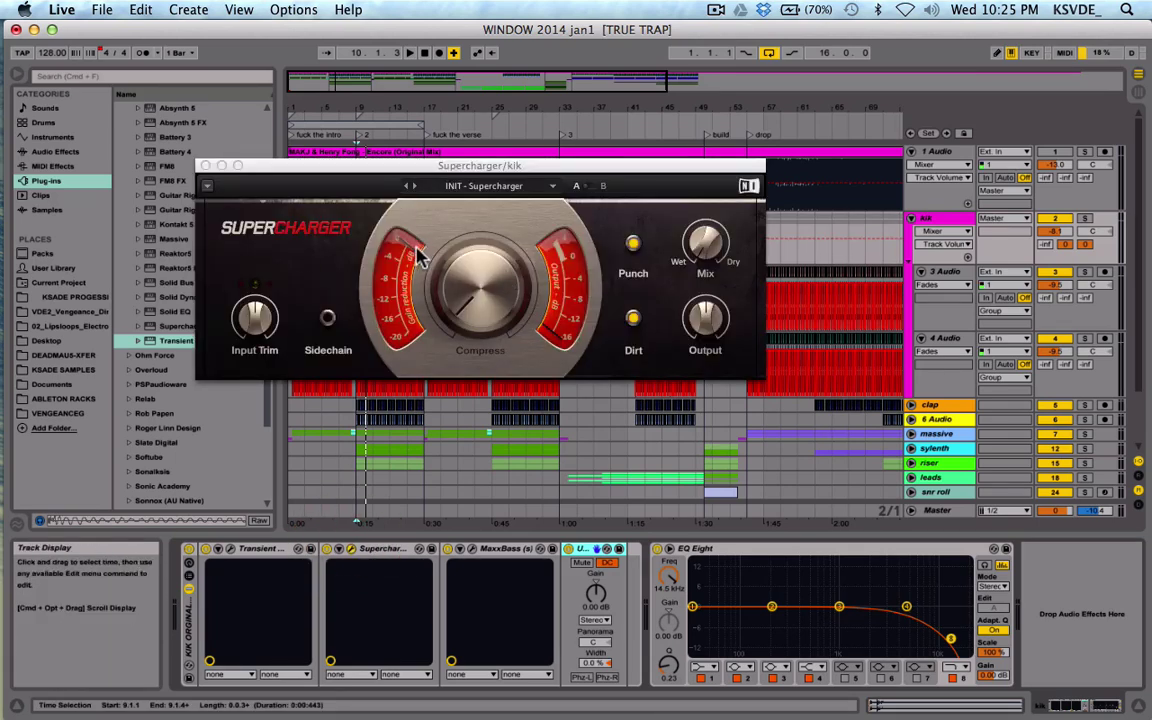
pyautogui.click(206, 166)
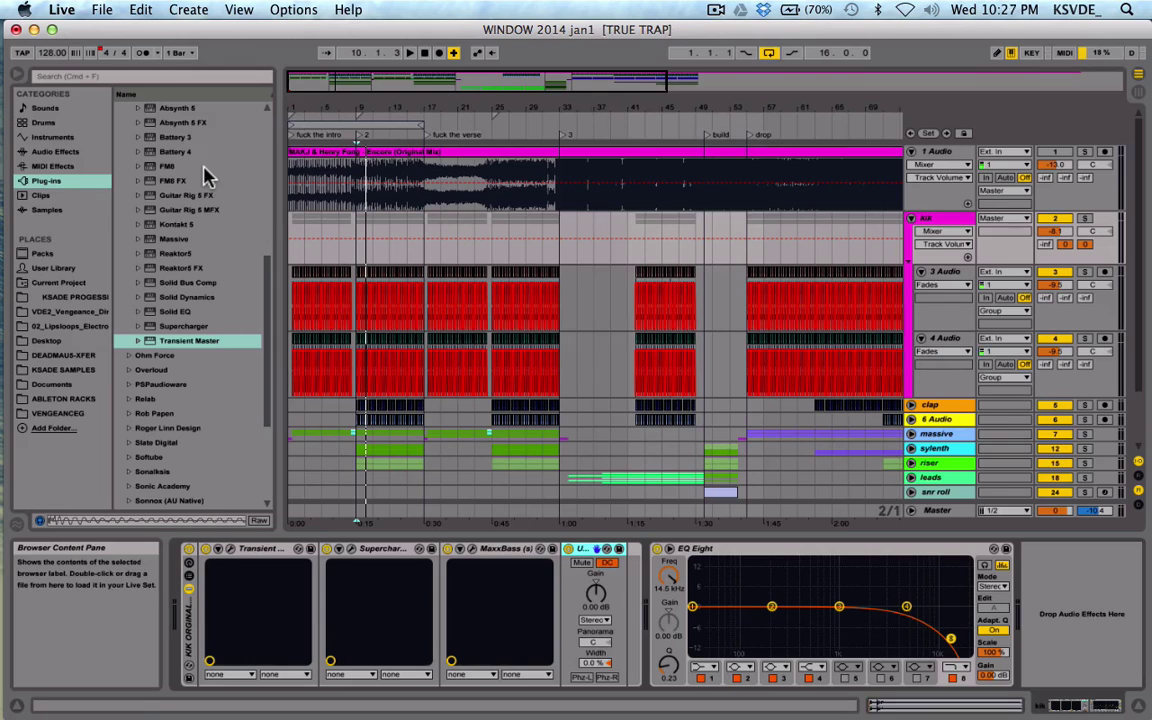
# Examine the kik group's MaxxBass plug-in settings, close its window, and switch the device off and on again
pyautogui.click(472, 549)
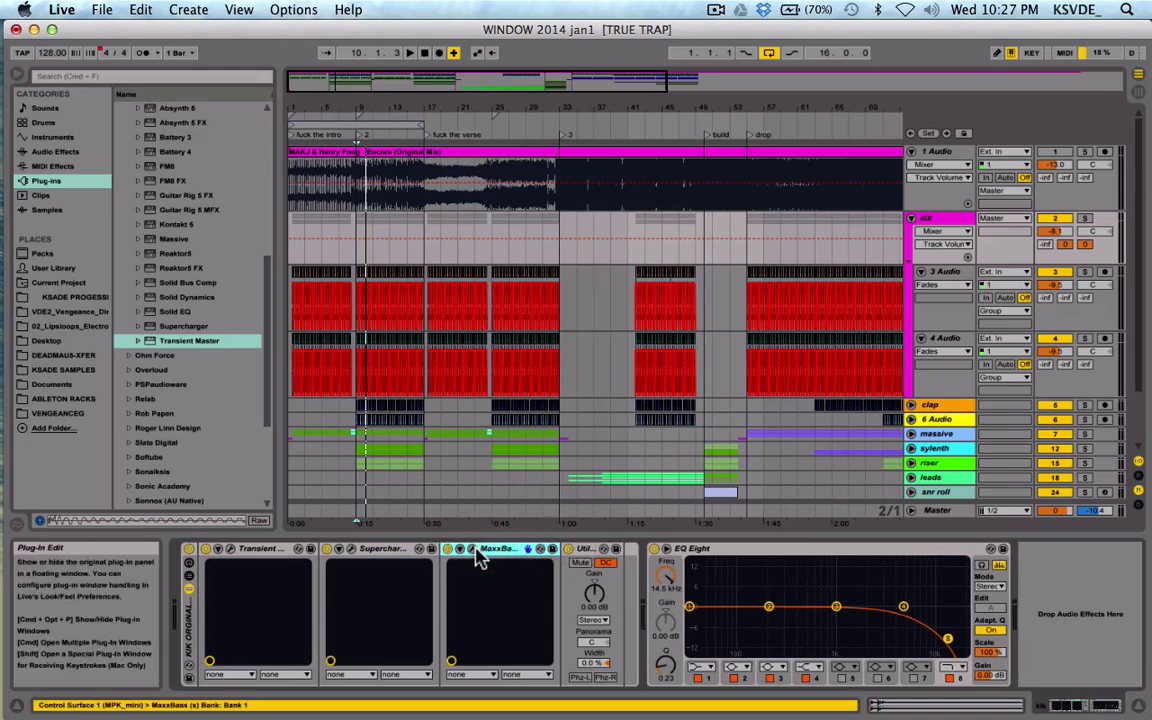
pyautogui.moveTo(538, 136); pyautogui.dragTo(486, 142)
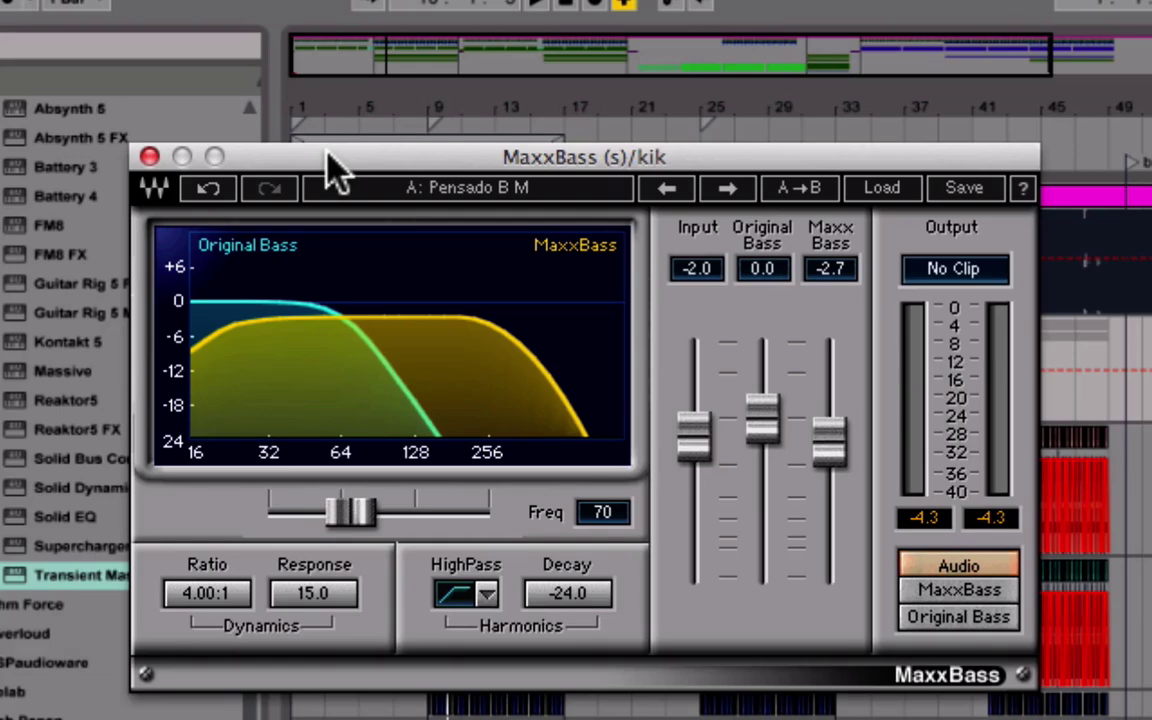
pyautogui.click(150, 157)
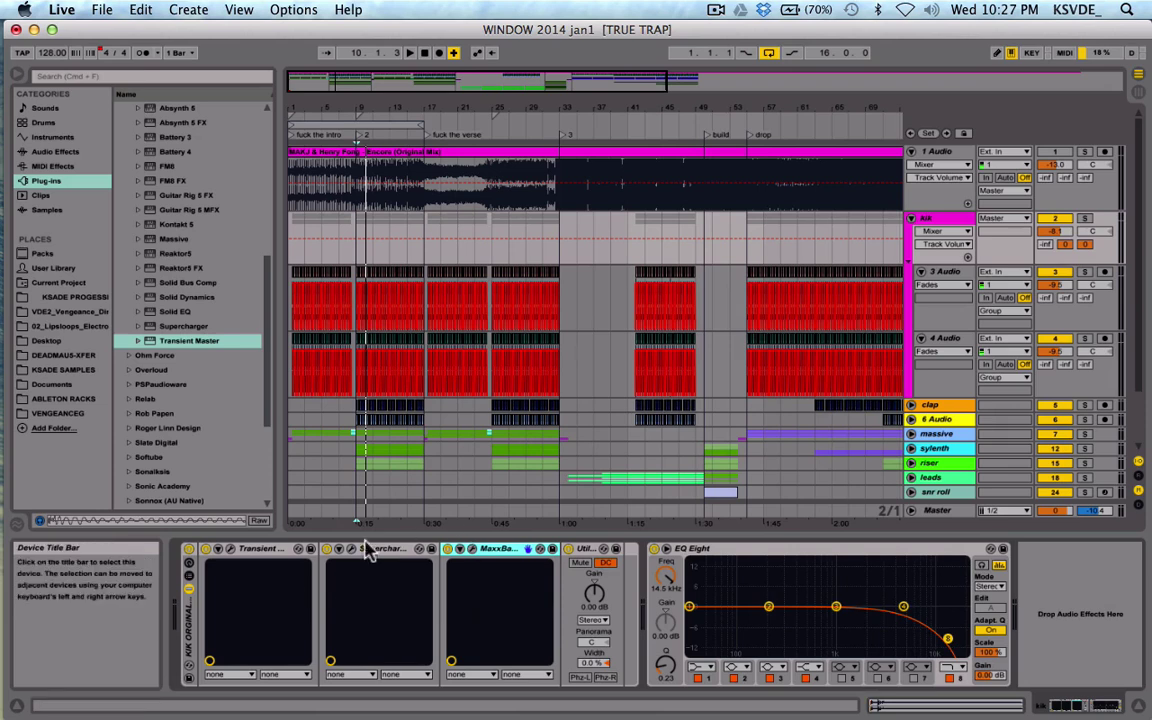
pyautogui.click(448, 550)
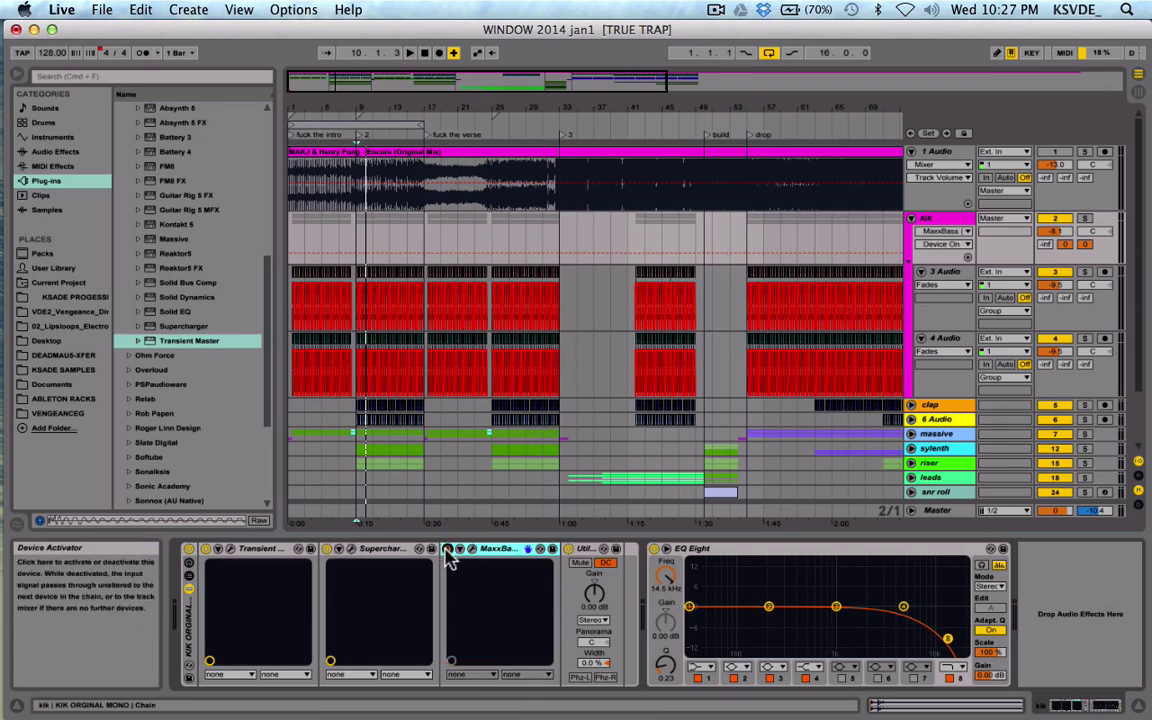
pyautogui.click(448, 550)
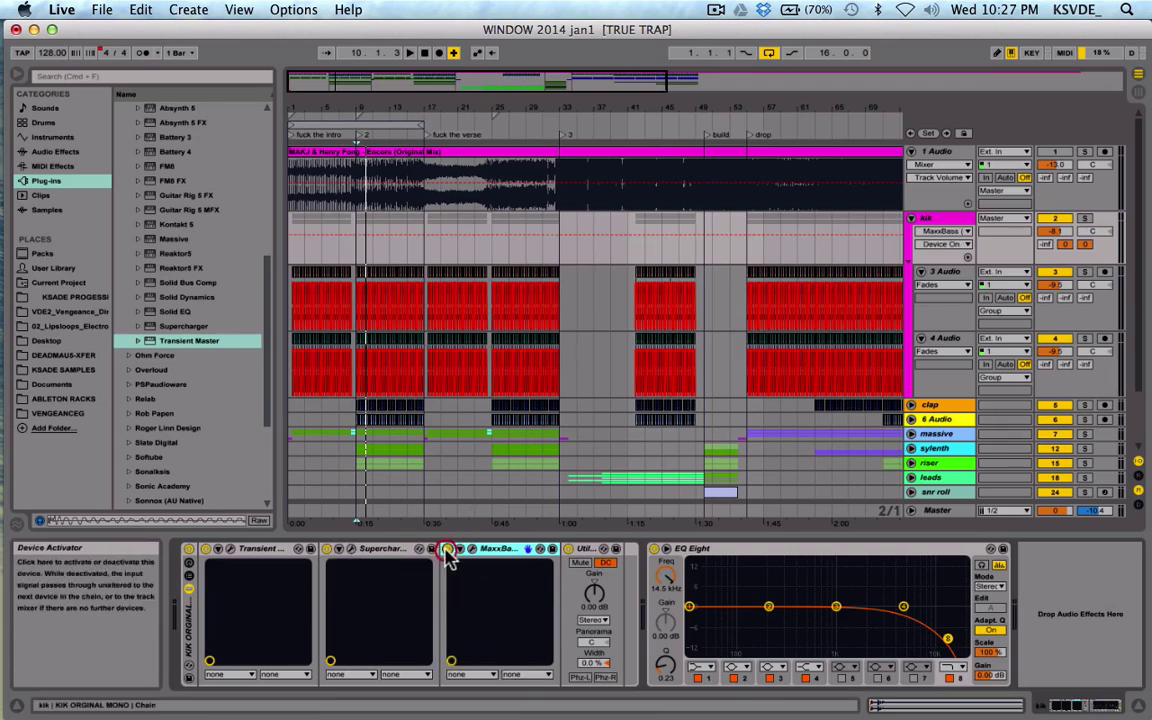
# Switch to Session View, turn the kik group's Send C fully down and solo the group
pyautogui.click(588, 550)
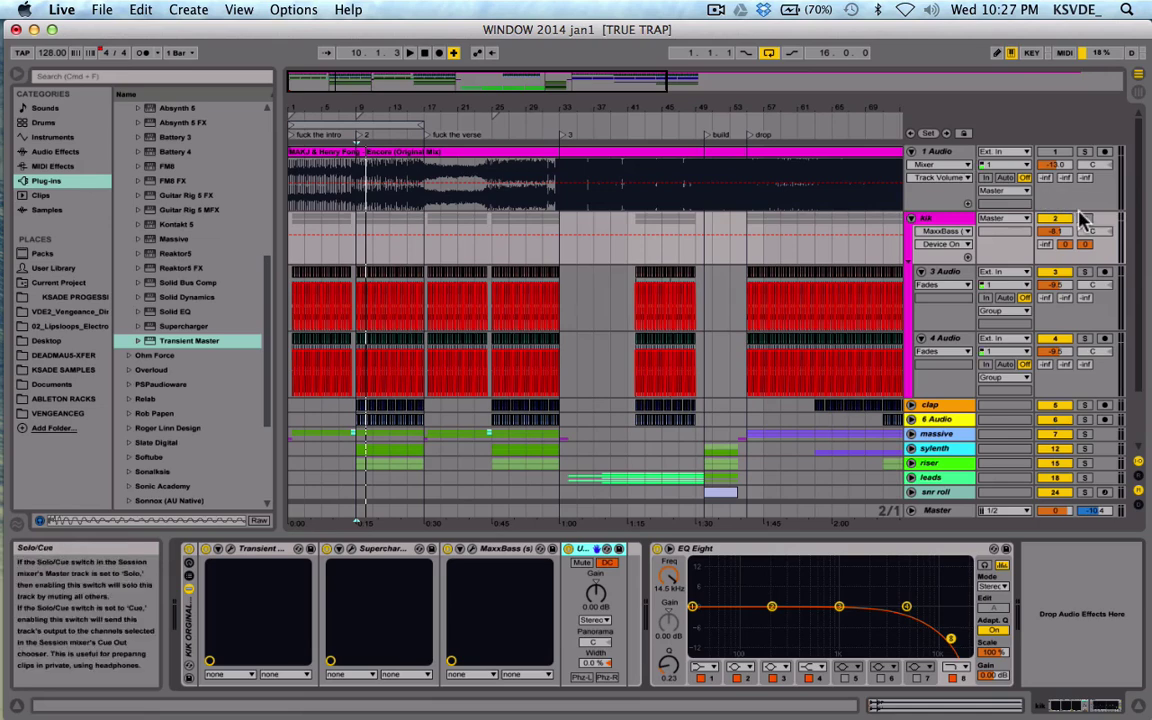
pyautogui.press('Tab')
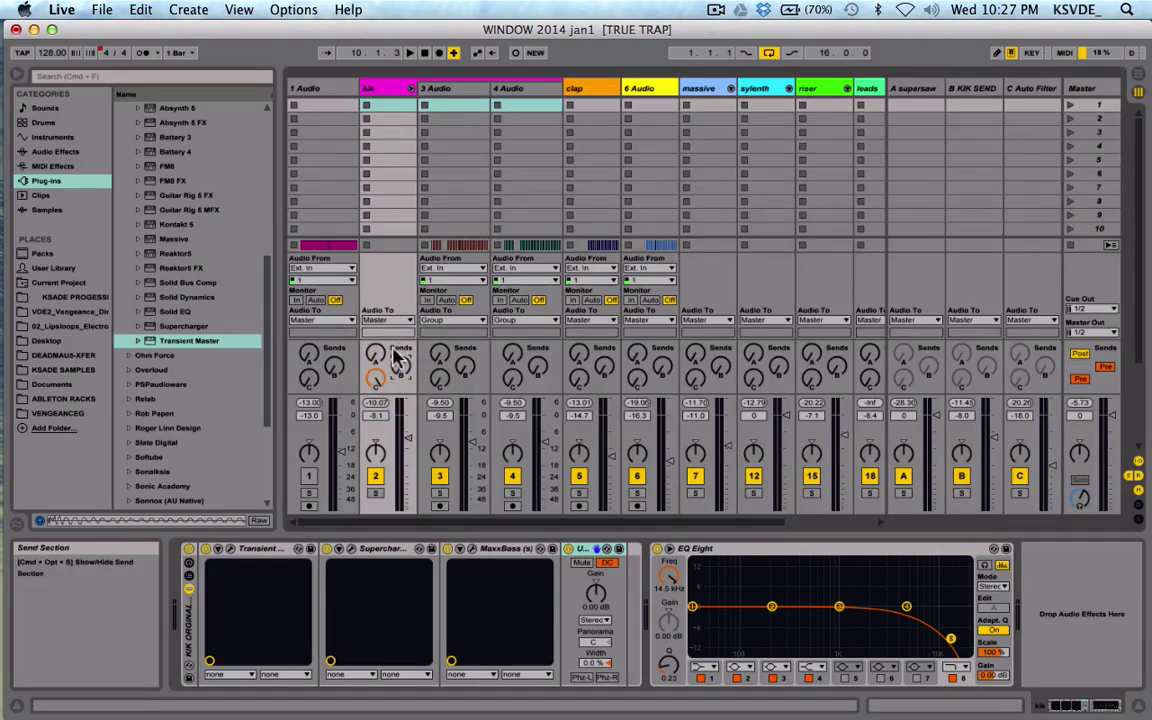
pyautogui.moveTo(378, 378); pyautogui.dragTo(380, 430)
pyautogui.click(375, 495)
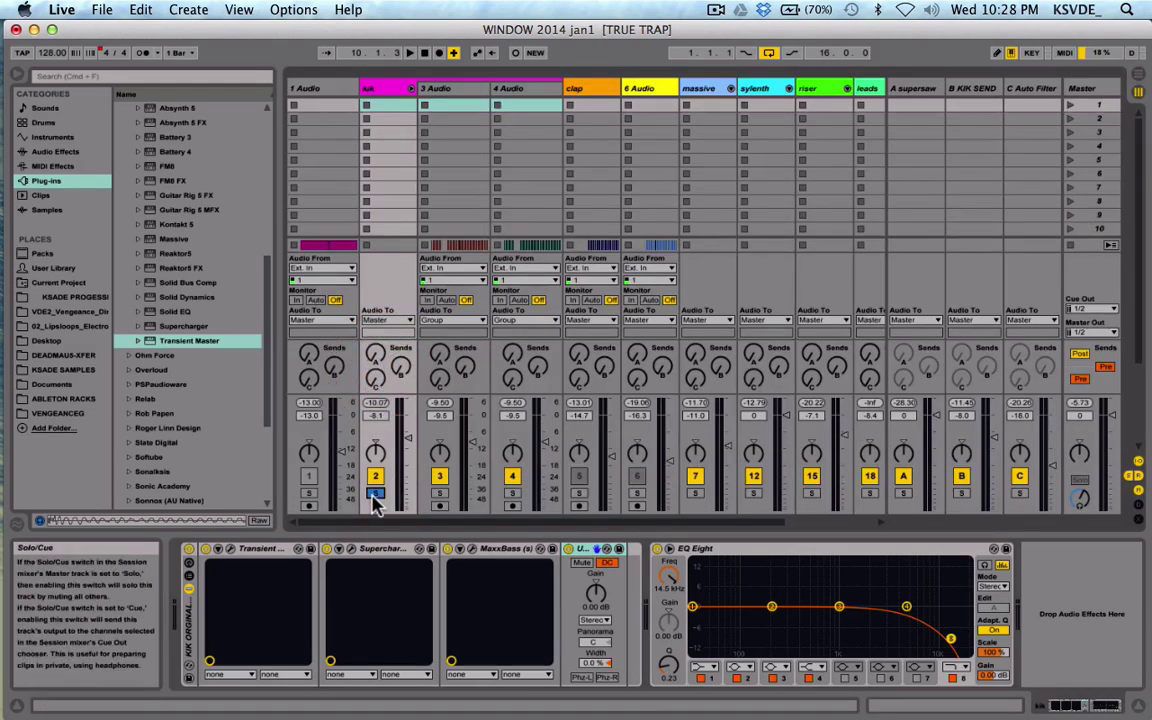
# Play the soloed kik group with its Utility device active and bypassed to compare, leaving Utility active
pyautogui.press('space')
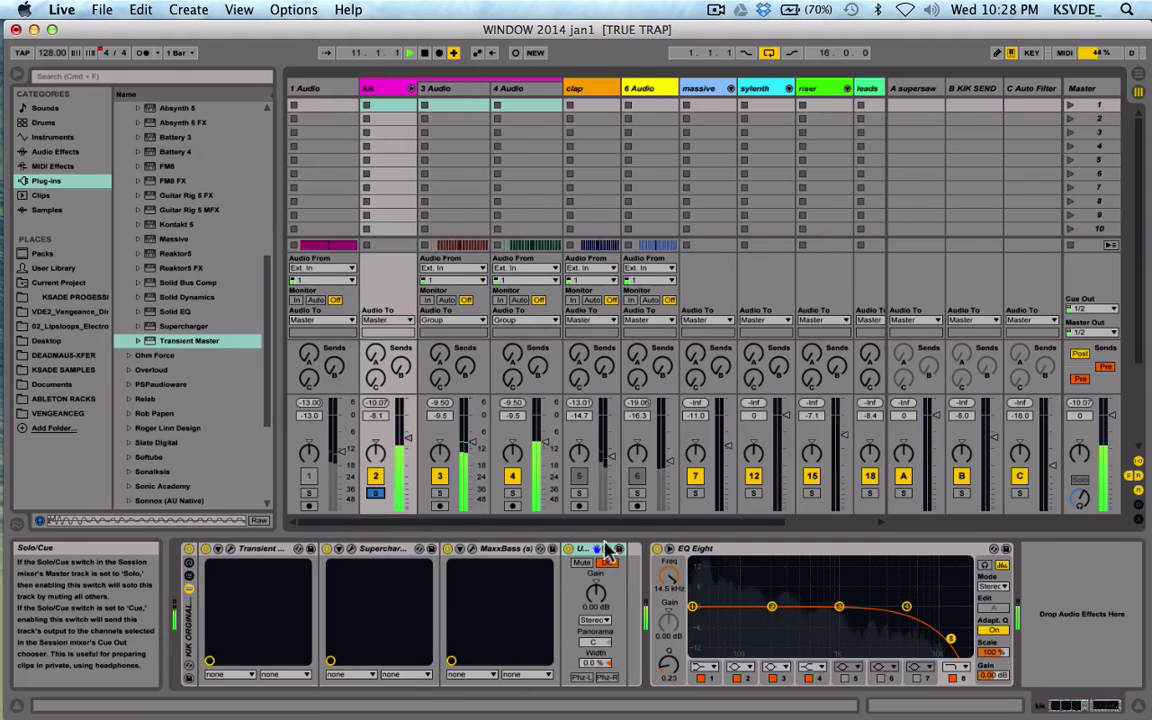
pyautogui.press('space')
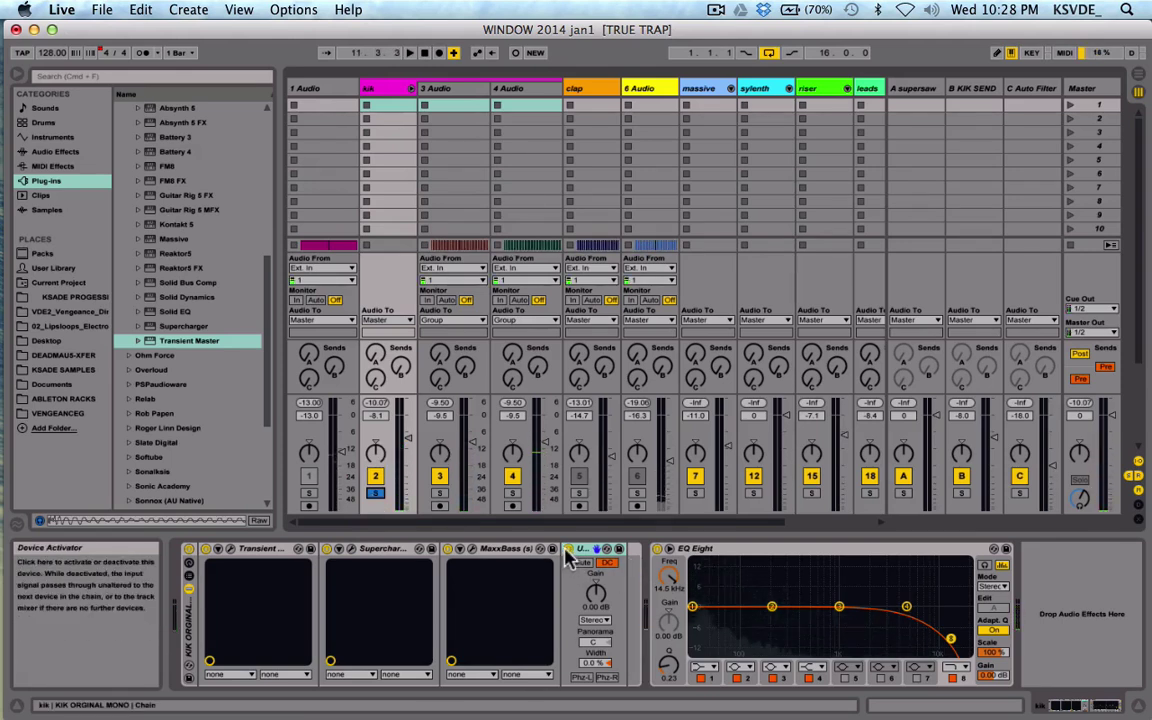
pyautogui.click(568, 549)
pyautogui.press('space')
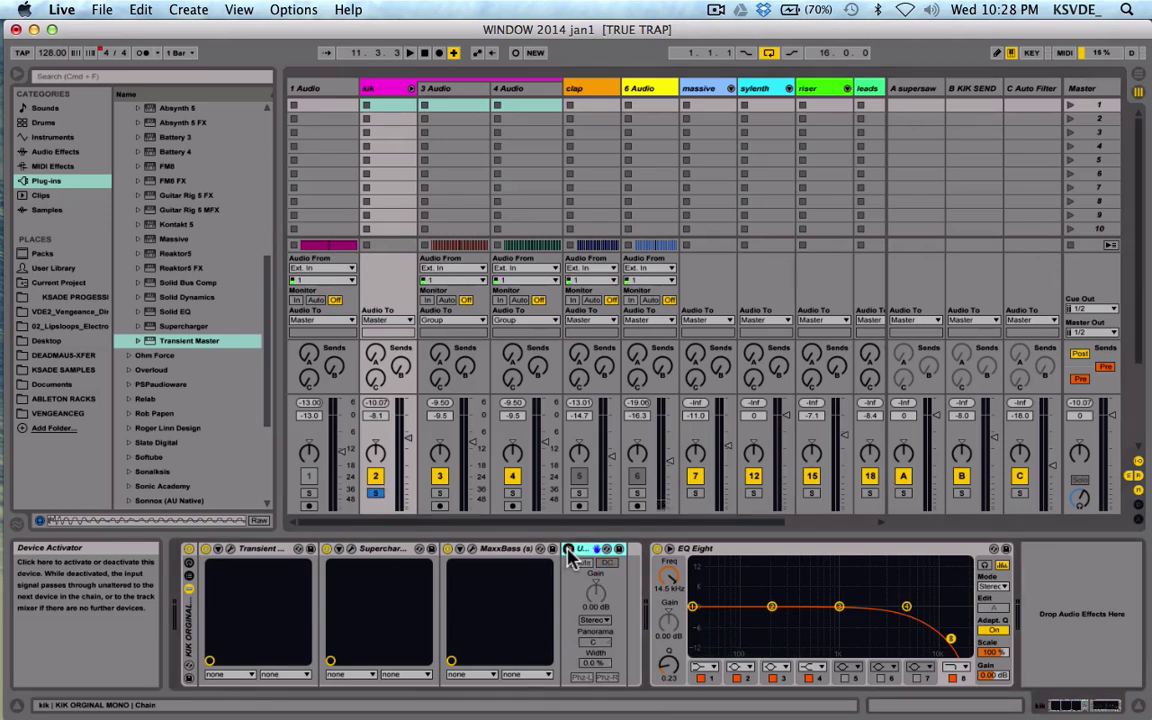
pyautogui.click(568, 549)
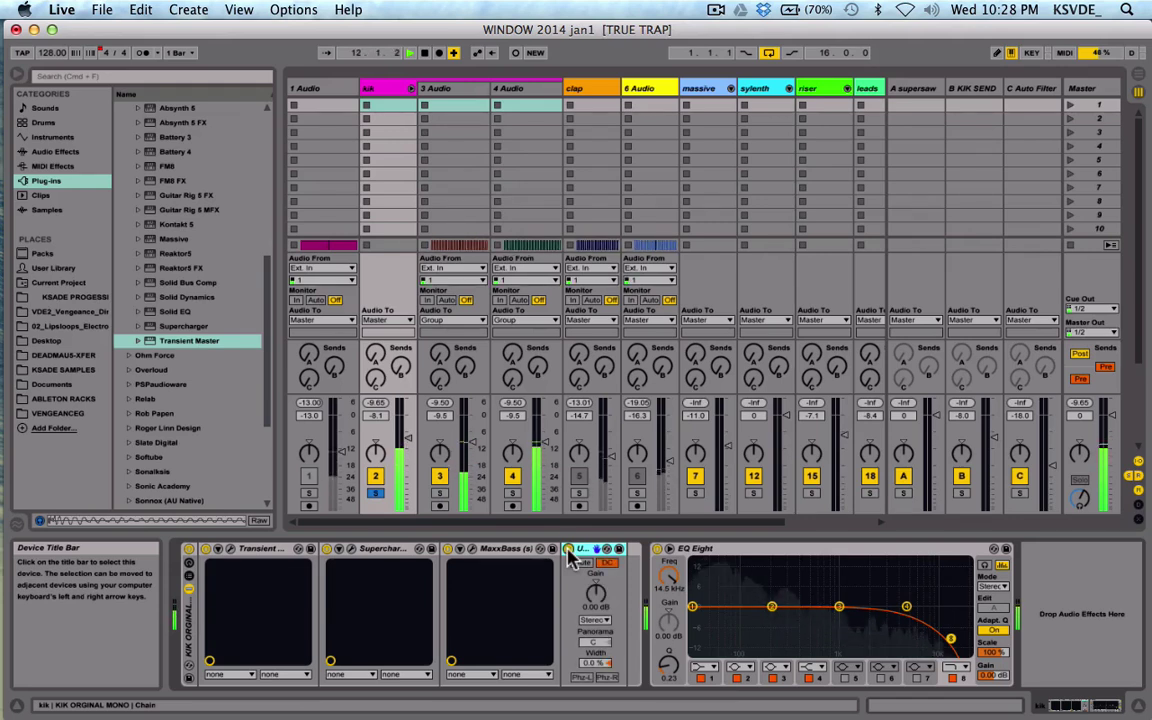
pyautogui.press('space')
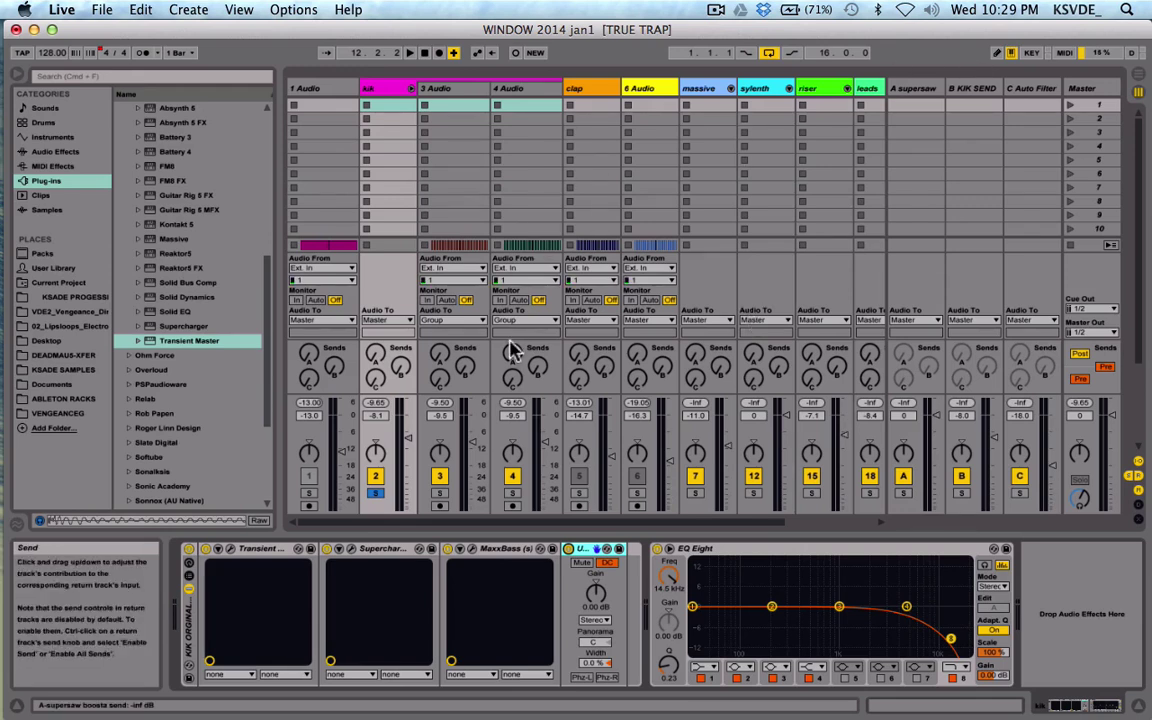
# Check the kik group's Send B control and play the soloed group again
pyautogui.hscroll(3, 507, 347)
pyautogui.hscroll(-3, 518, 310)
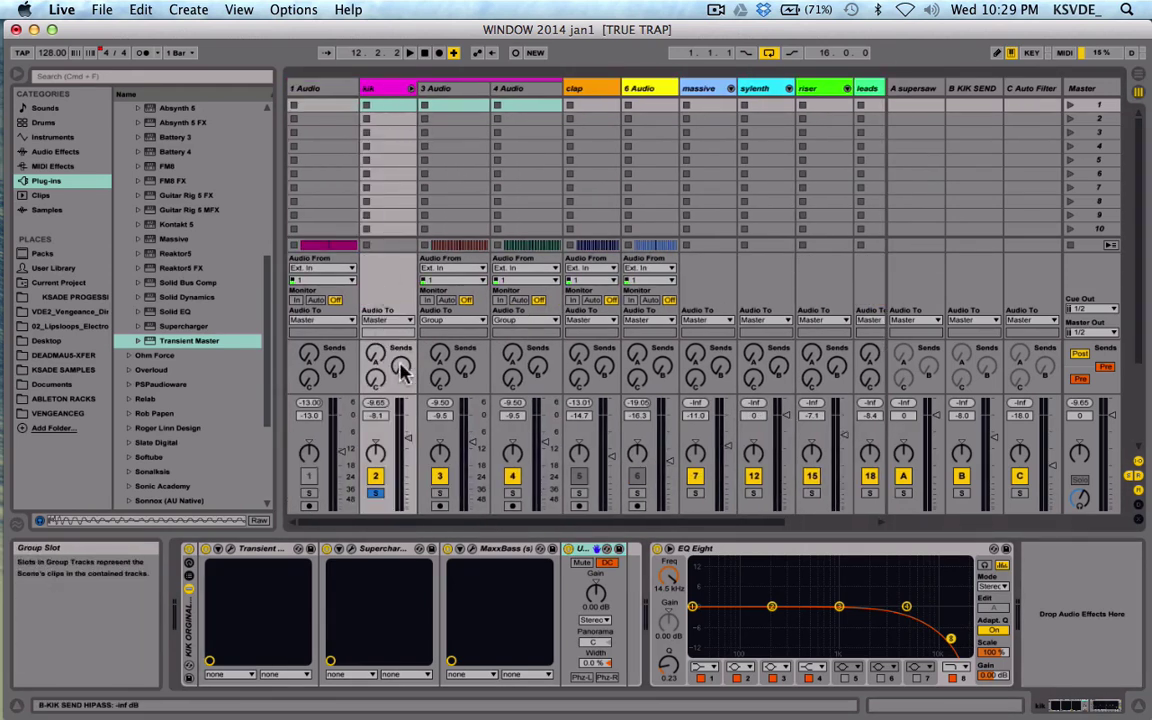
pyautogui.moveTo(400, 367); pyautogui.dragTo(403, 368)
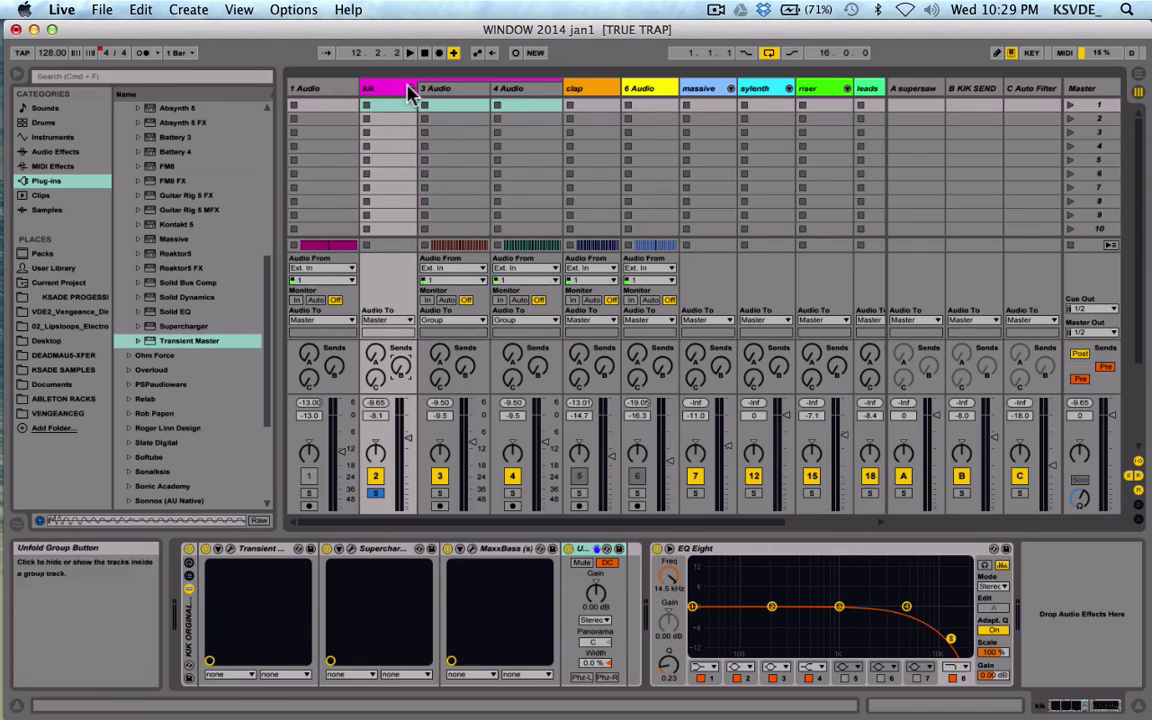
pyautogui.press('space')
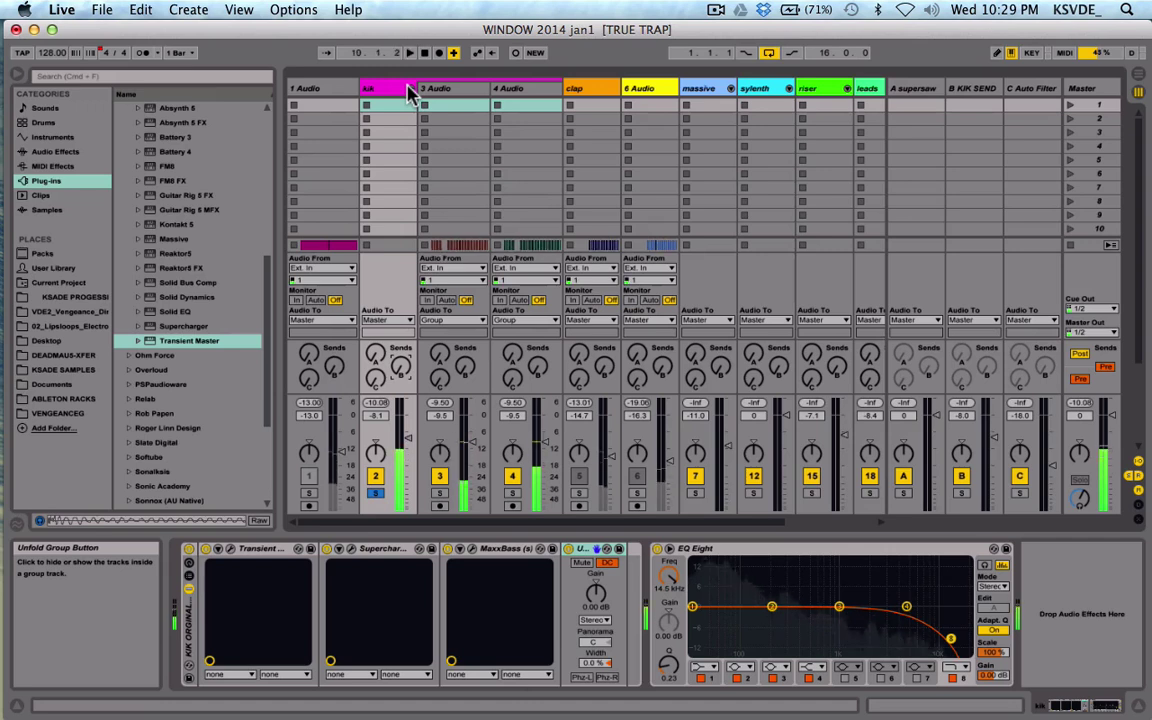
# Select the kik group, stop playback, and turn its Send B fully up
pyautogui.click(388, 89)
pyautogui.press('space')
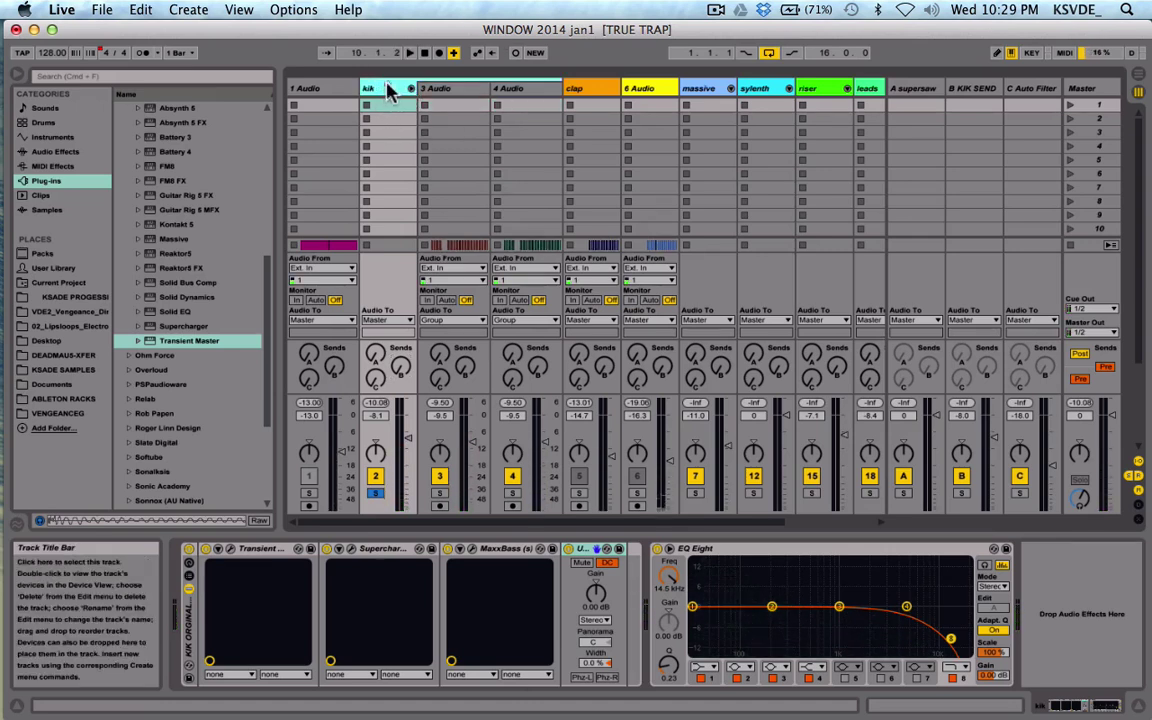
pyautogui.click(399, 367)
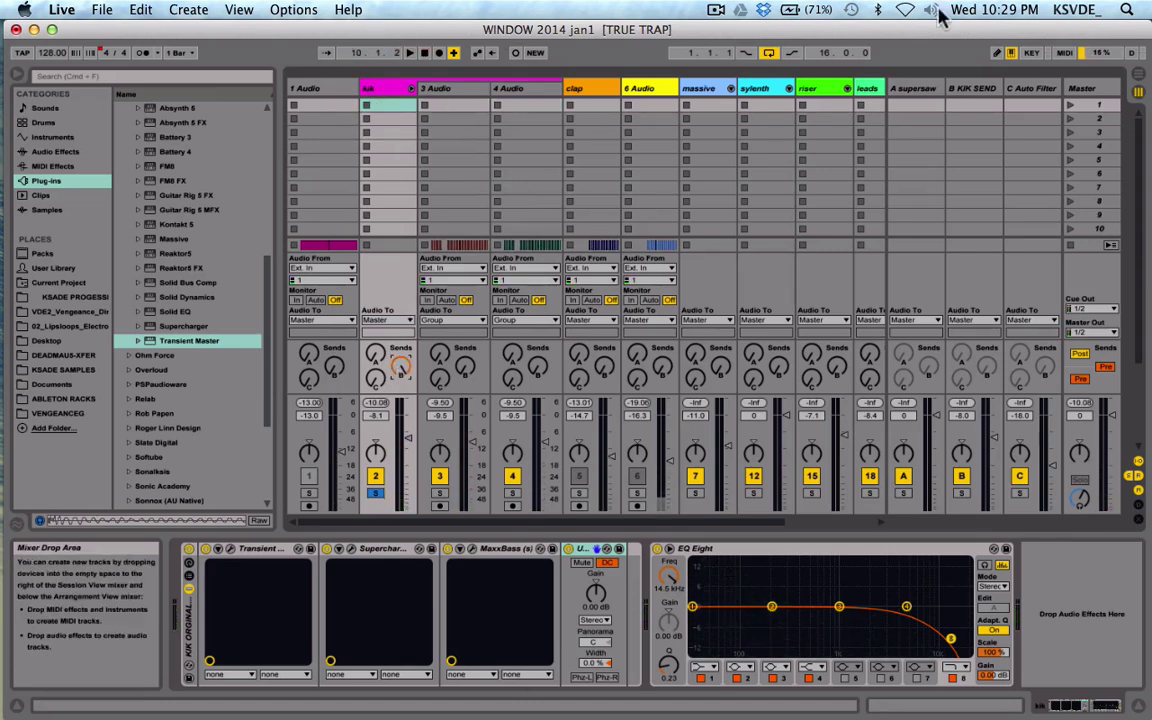
# Examine the Auto Filter, Transient Master, MaxxBass and Utility settings on the B KIK SEND return, closing each plug-in window
pyautogui.click(972, 89)
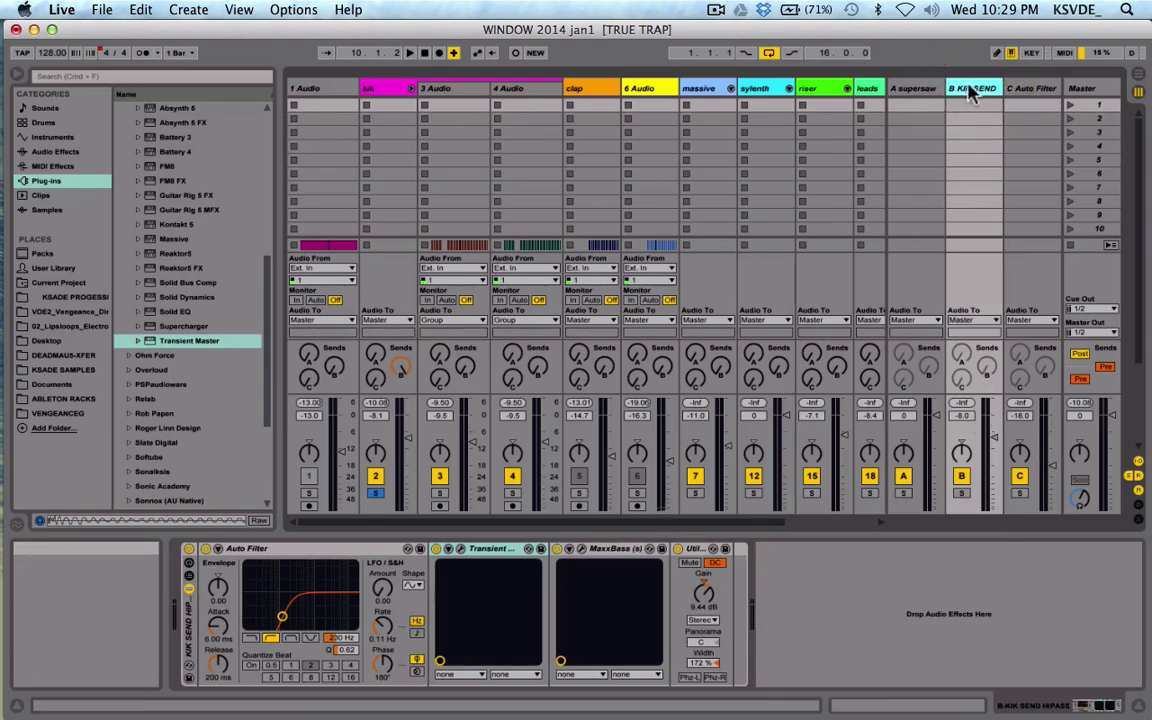
pyautogui.click(283, 560)
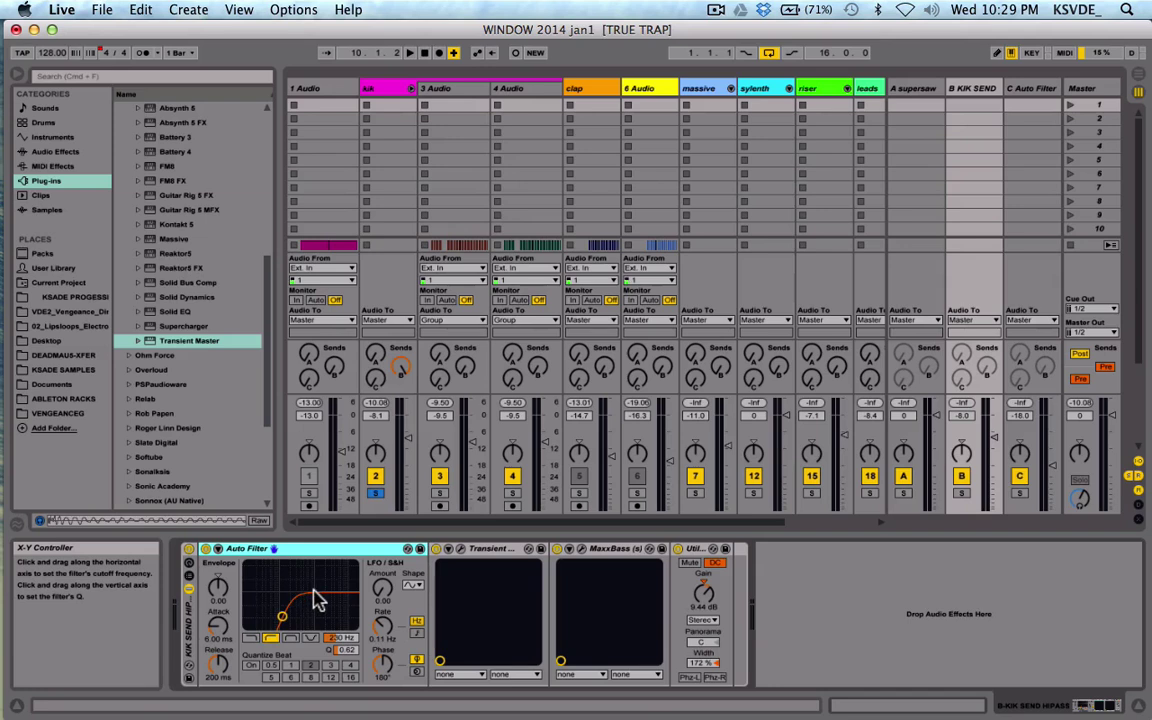
pyautogui.click(452, 550)
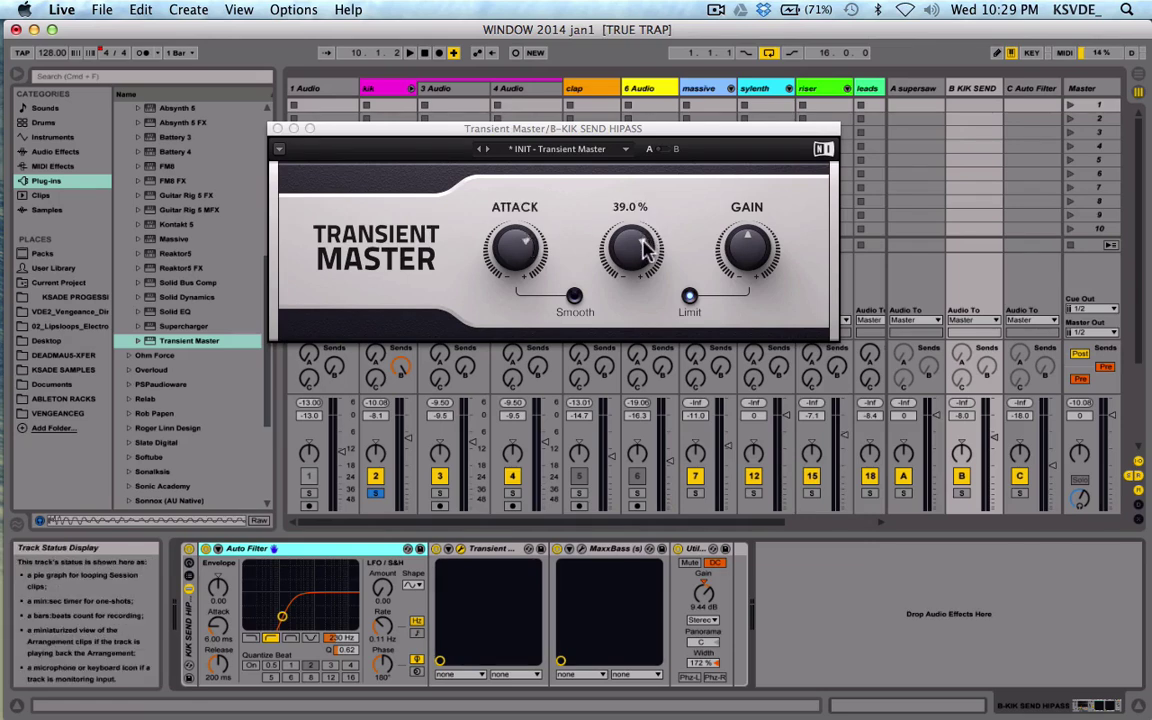
pyautogui.click(277, 128)
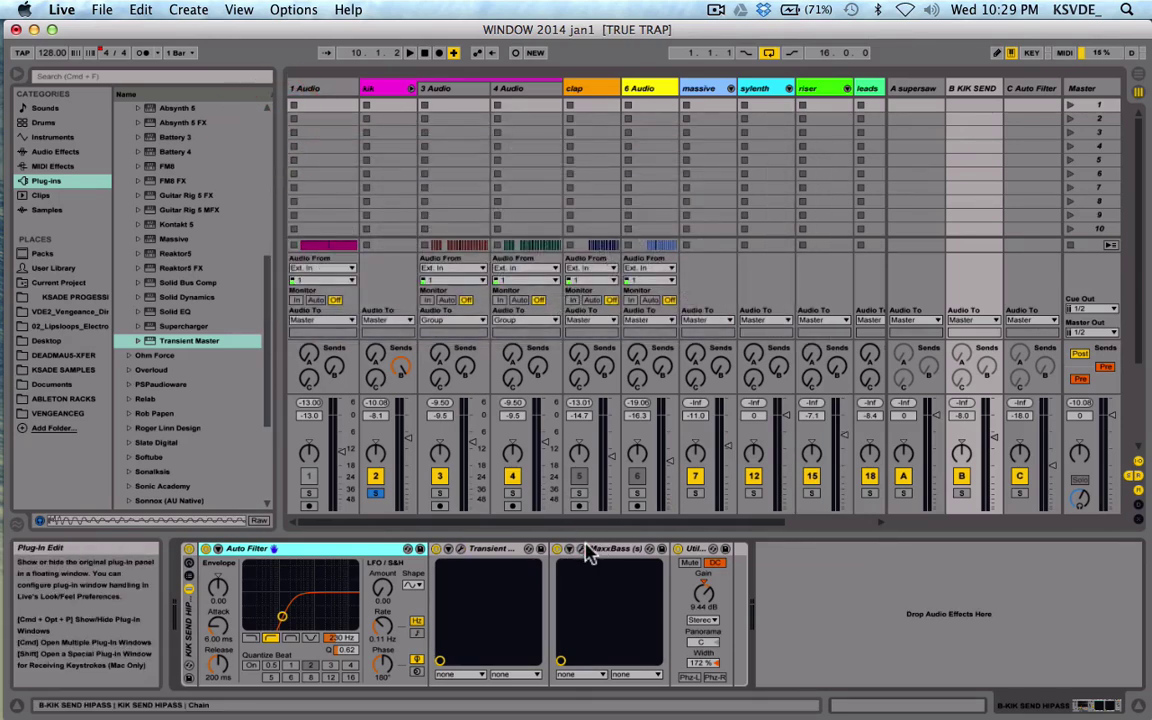
pyautogui.click(582, 548)
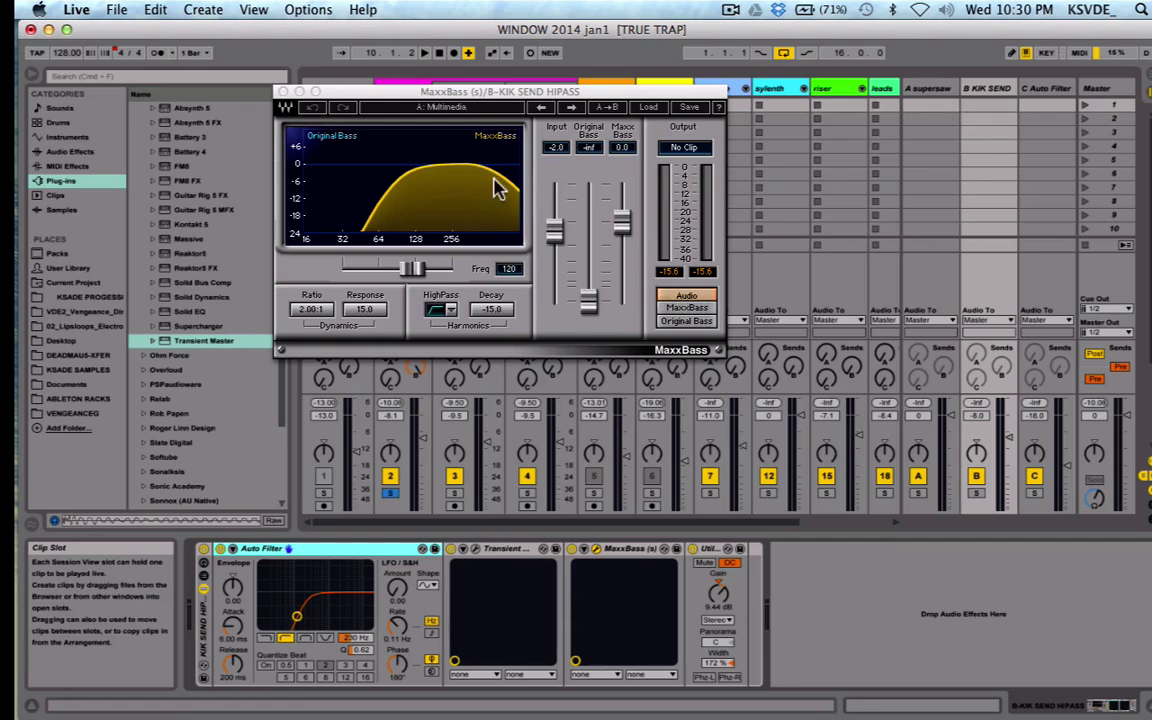
pyautogui.click(287, 91)
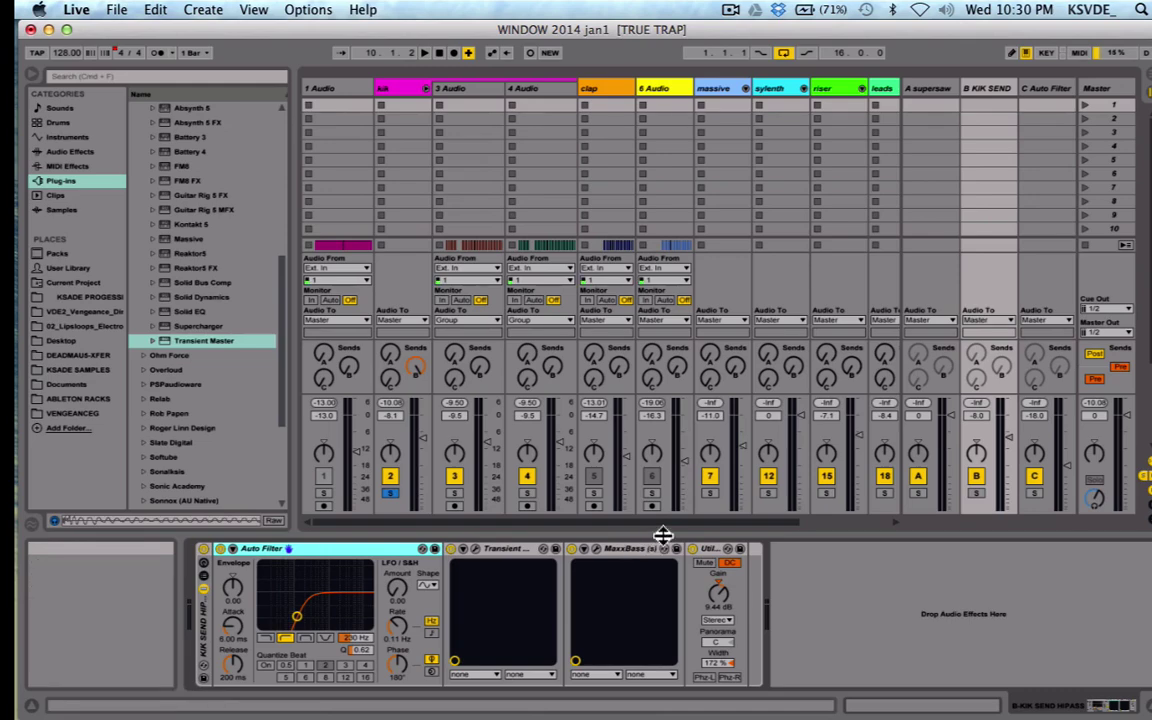
pyautogui.click(706, 549)
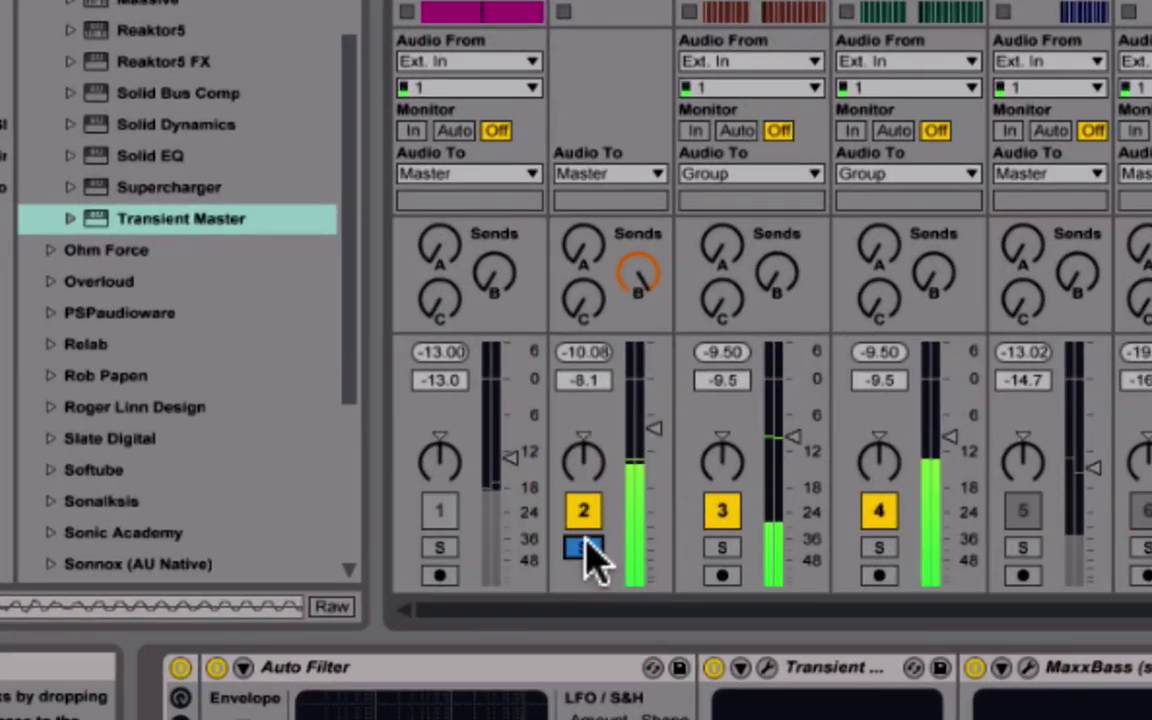
# Turn the kik group's Send B fully down and compare with EQ Eight and Utility bypassed, switching both devices back on
pyautogui.click(651, 278)
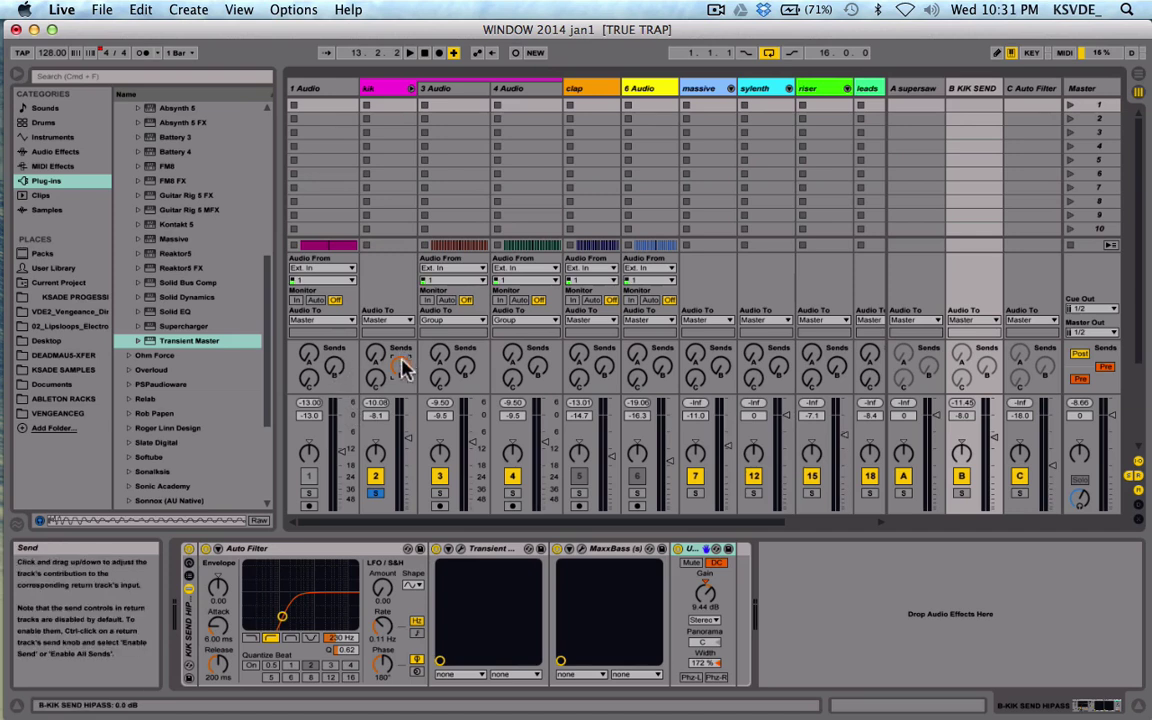
pyautogui.click(396, 90)
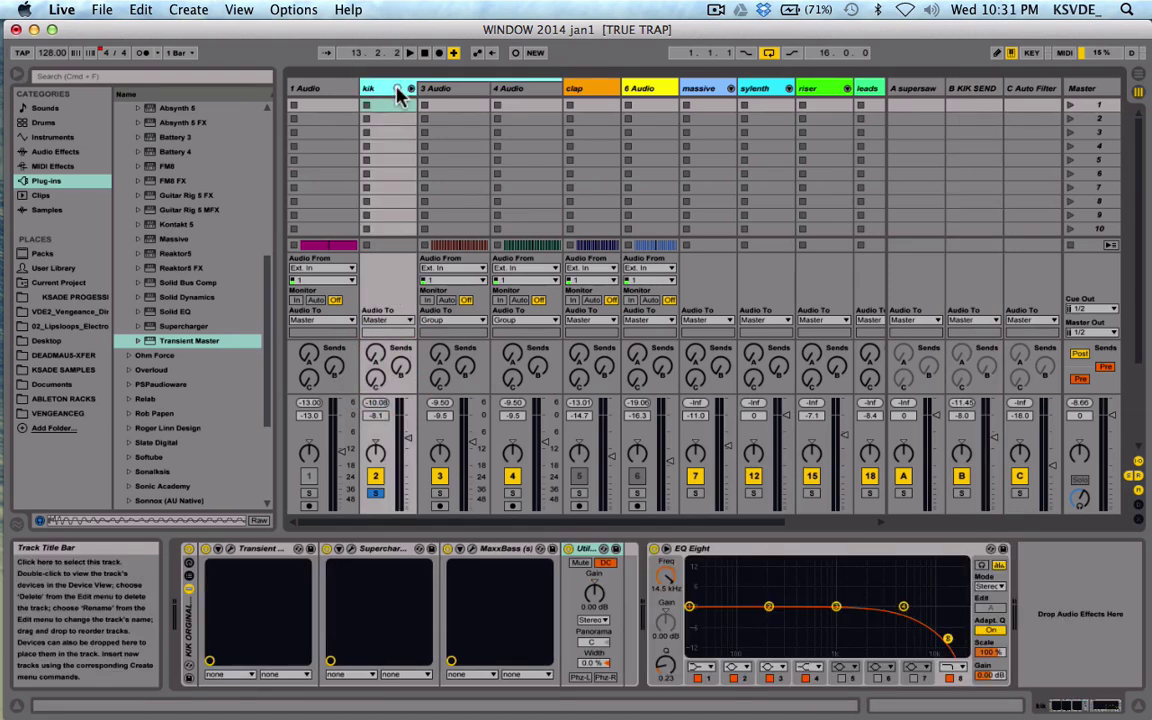
pyautogui.click(654, 548)
pyautogui.click(567, 549)
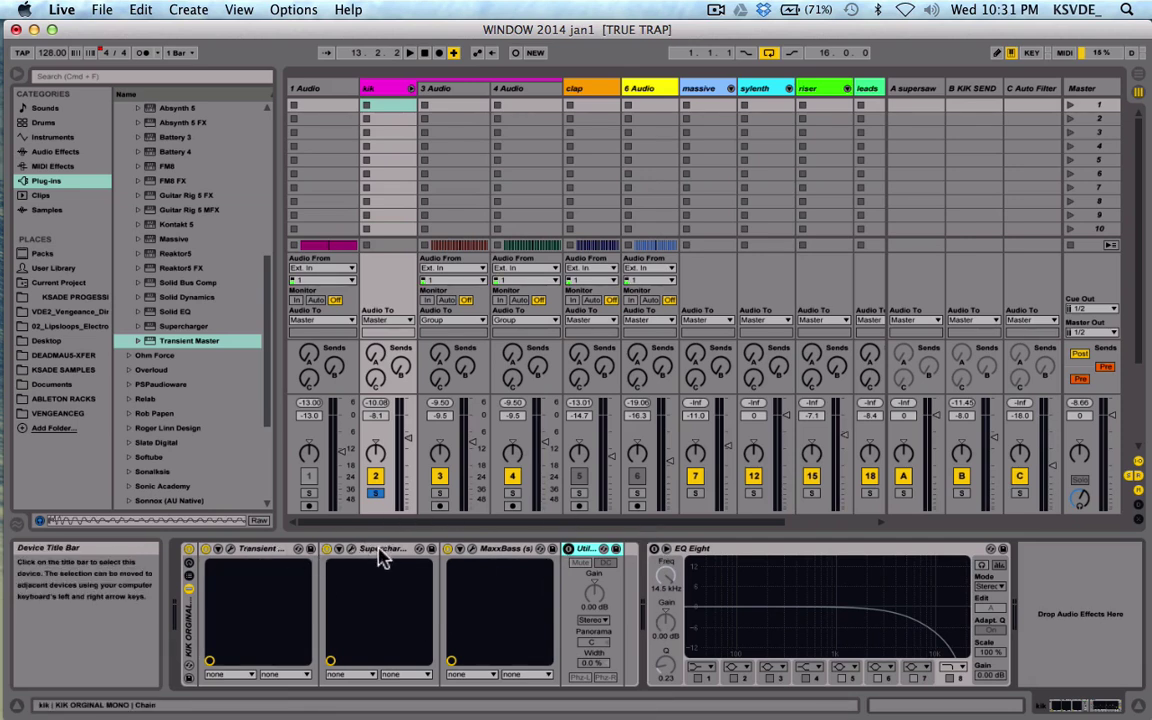
pyautogui.click(497, 553)
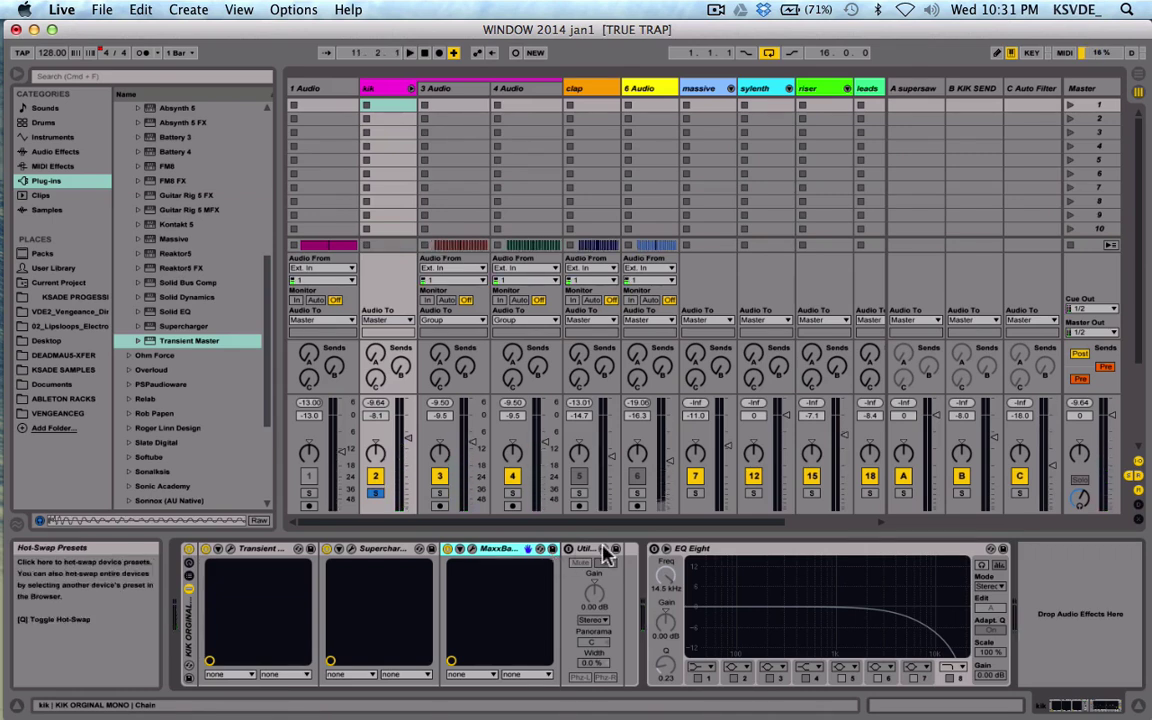
pyautogui.click(568, 548)
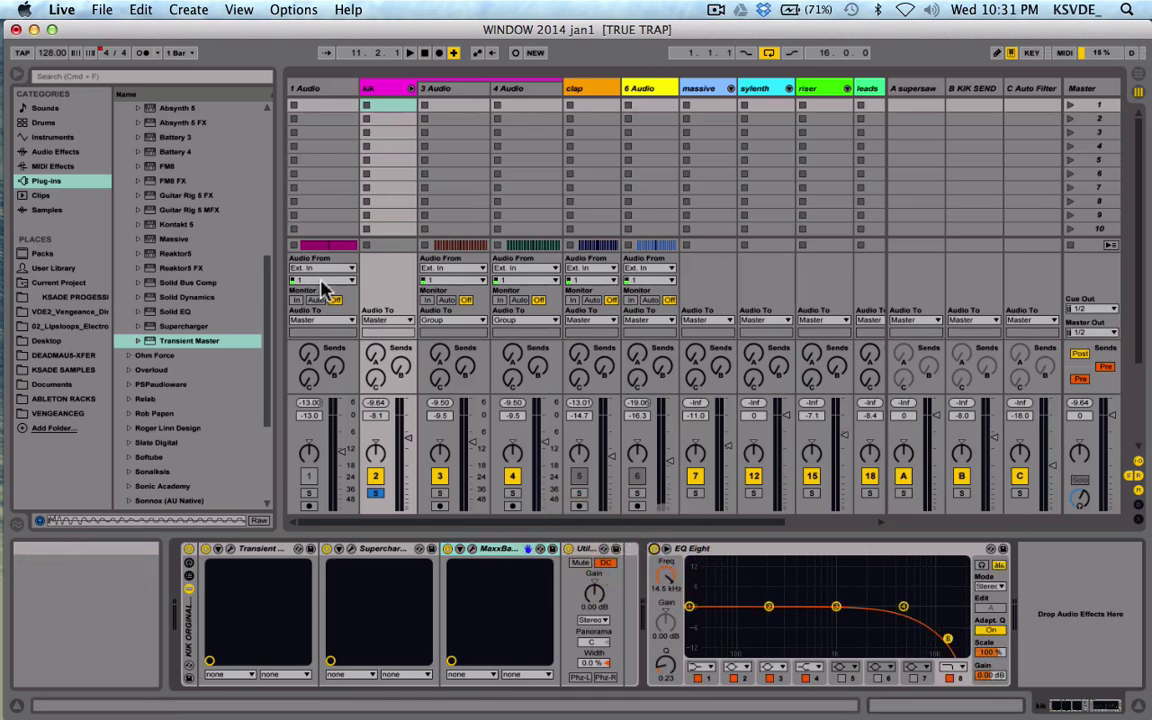
# Raise the kik group's Send B and Send C to 0 dB with the group soloed
pyautogui.click(400, 369)
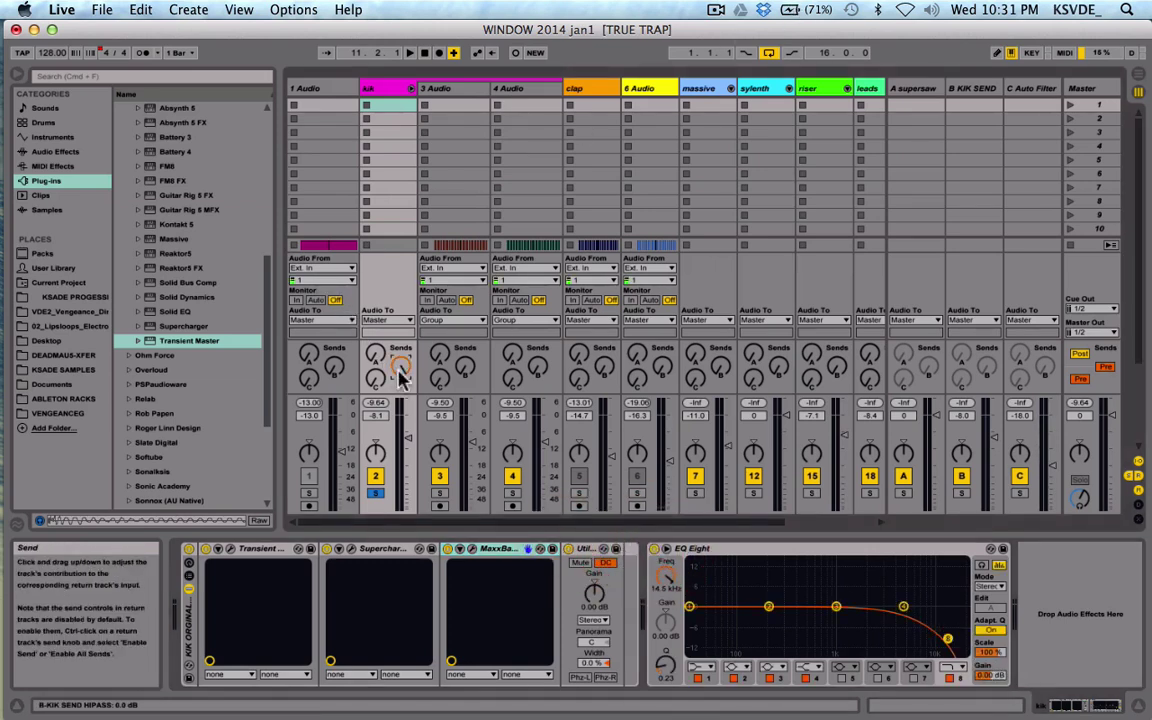
pyautogui.click(375, 493)
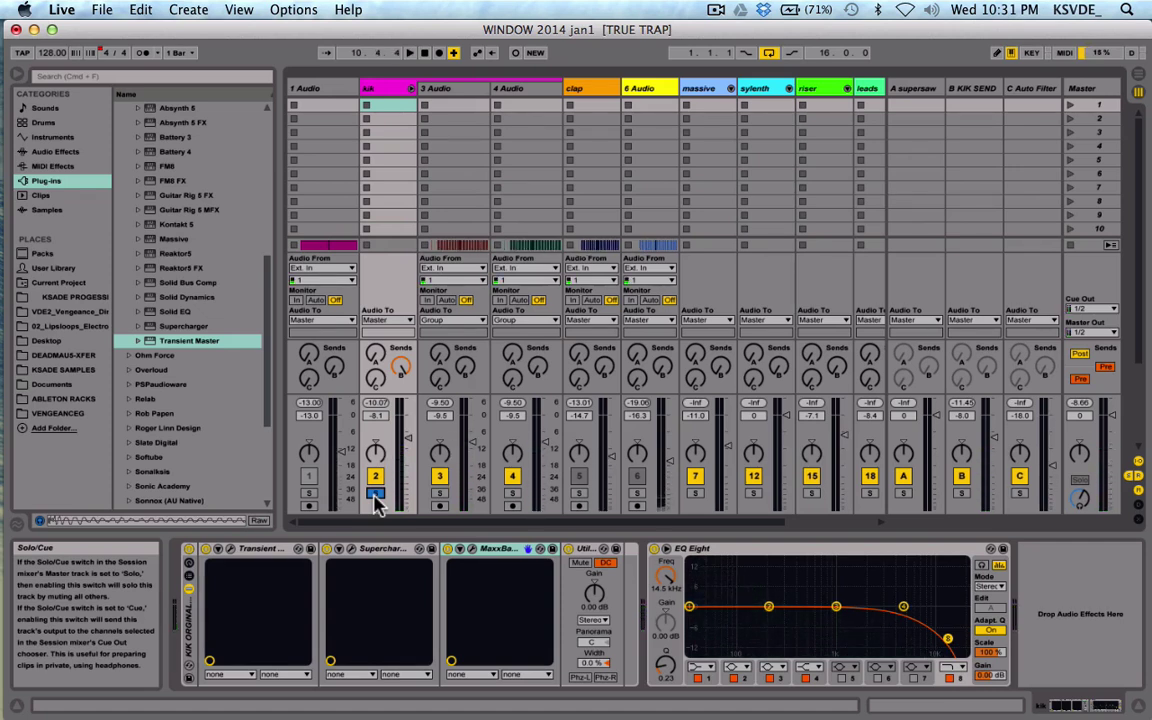
pyautogui.click(372, 382)
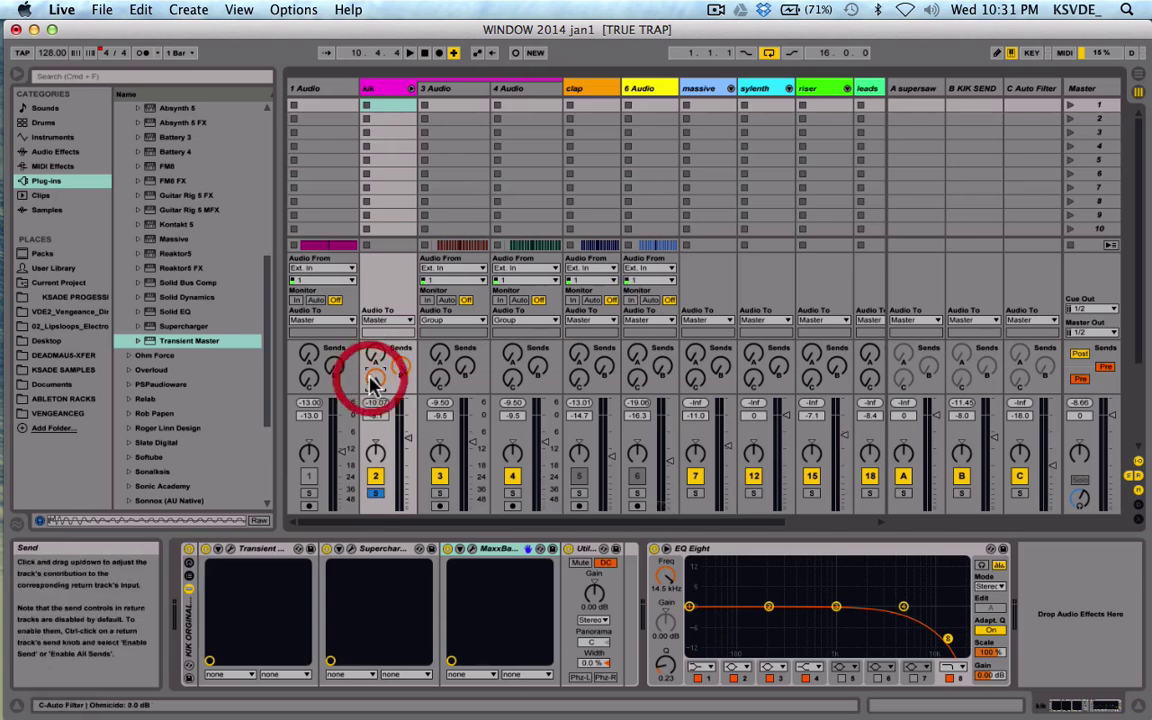
# Solo the C Auto Filter return to hear its Auto Filter and Ohmicide chain alone, and unsolo it during playback
pyautogui.click(1042, 90)
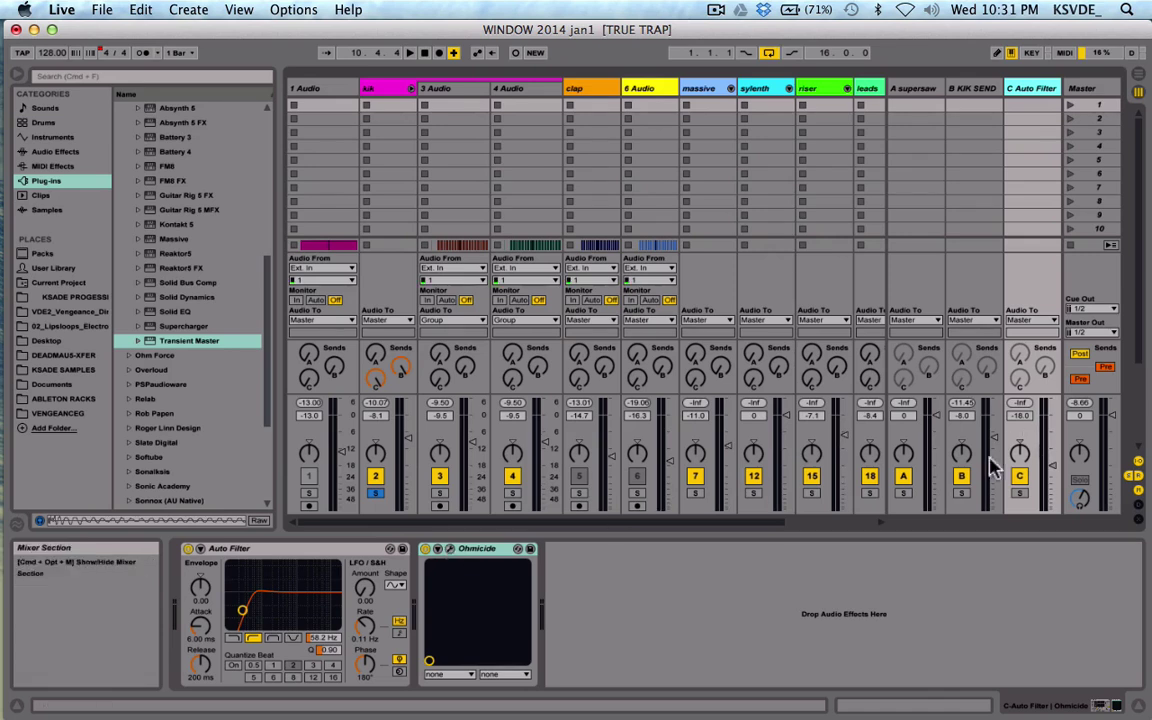
pyautogui.click(1020, 494)
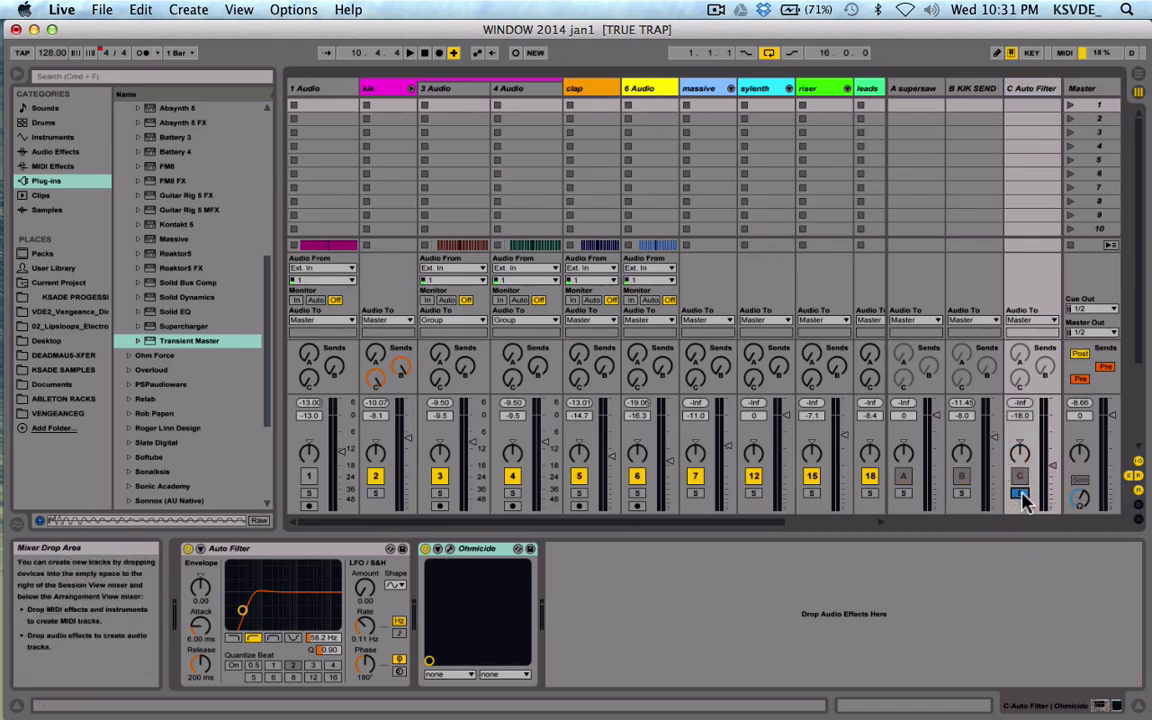
pyautogui.press('space')
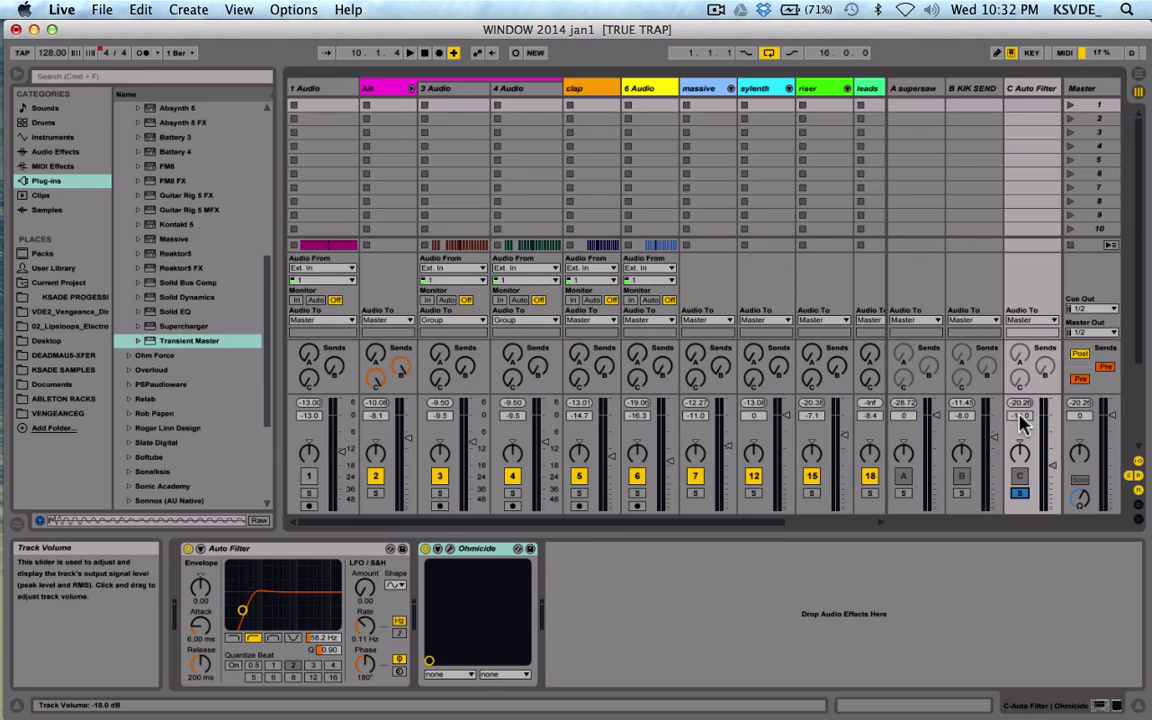
pyautogui.click(1021, 497)
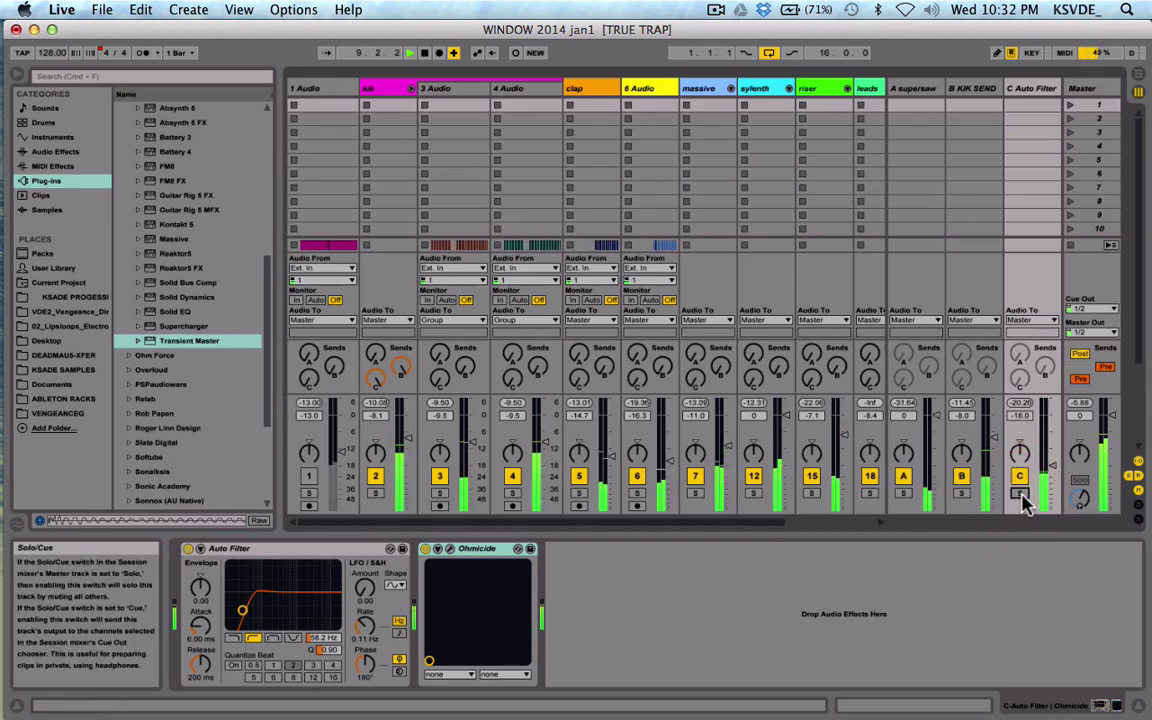
# Solo the kik group and compare it with Sends B and C fully down and turned back up
pyautogui.click(375, 493)
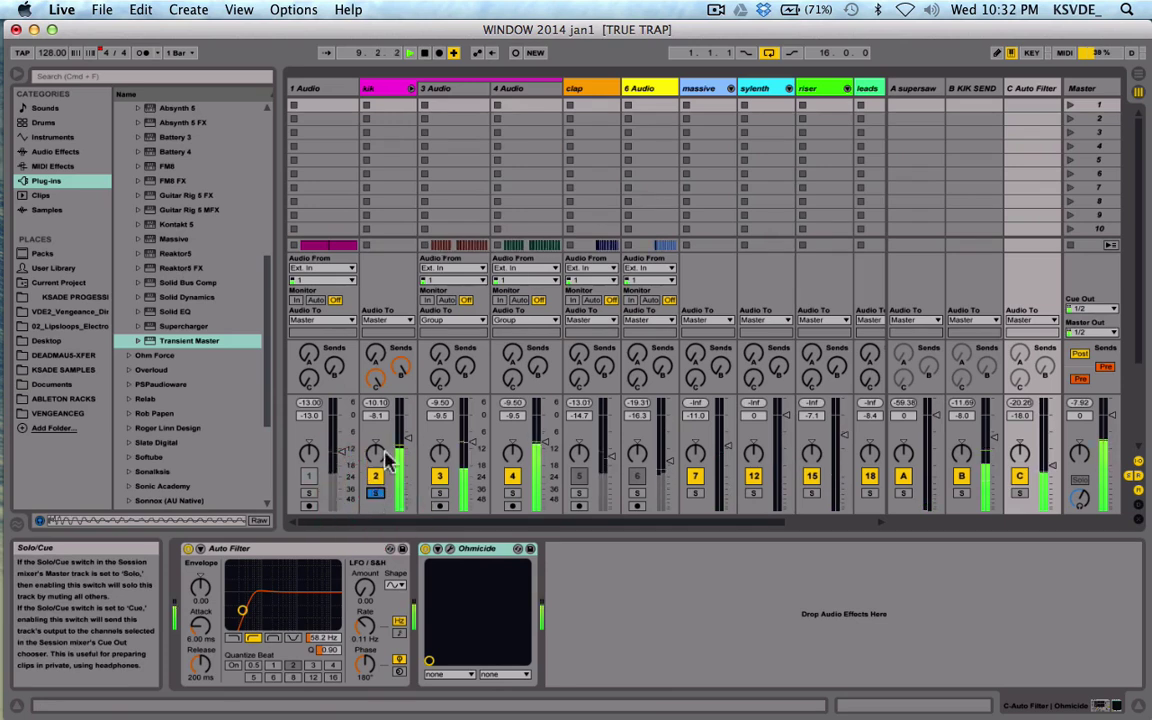
pyautogui.click(375, 380)
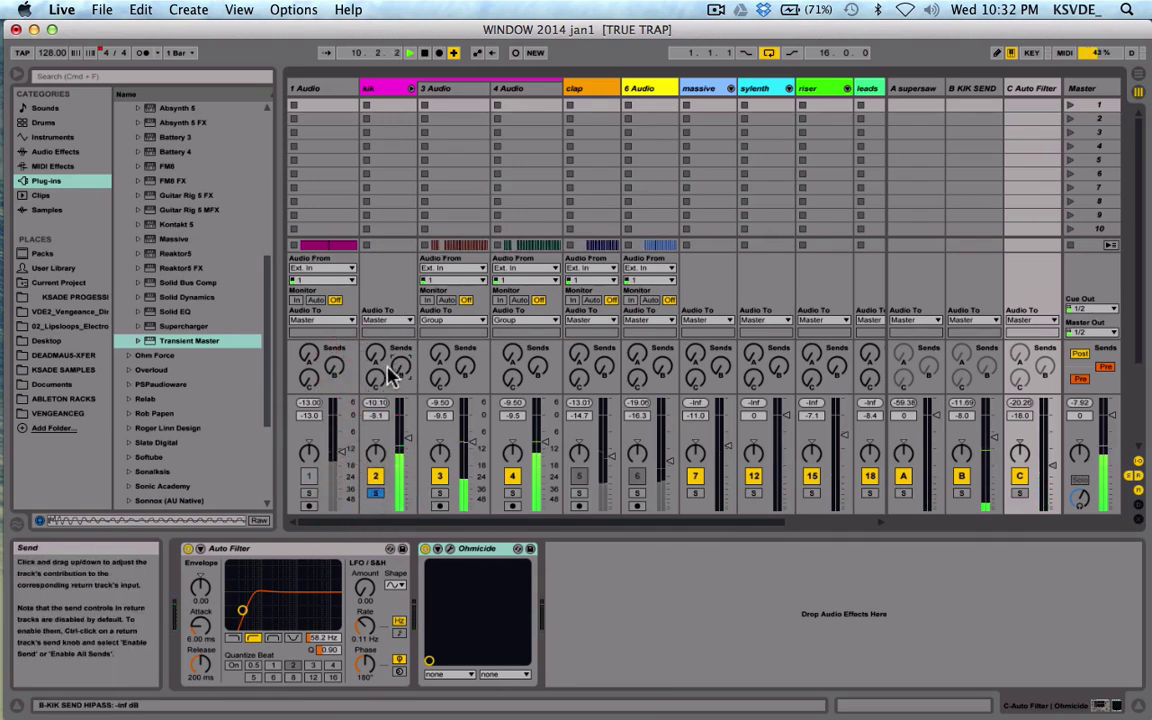
pyautogui.moveTo(378, 380); pyautogui.dragTo(383, 382)
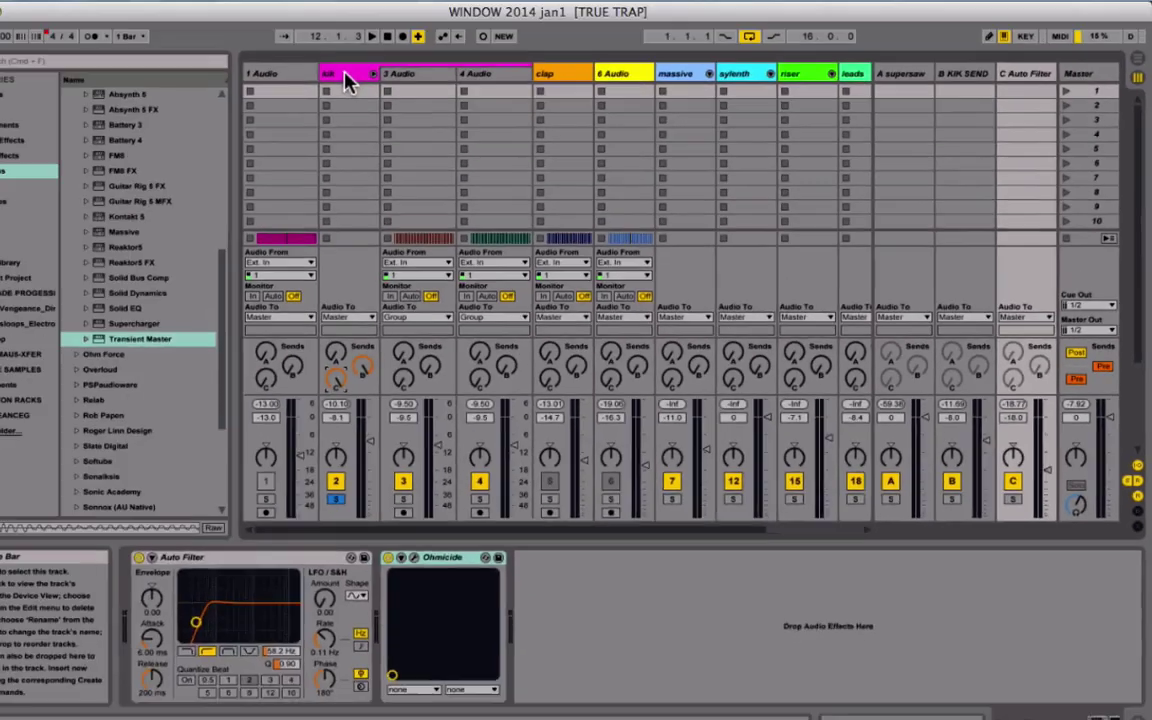
# Duplicate the EQ Eight on the kik group and switch the copy off
pyautogui.click(345, 80)
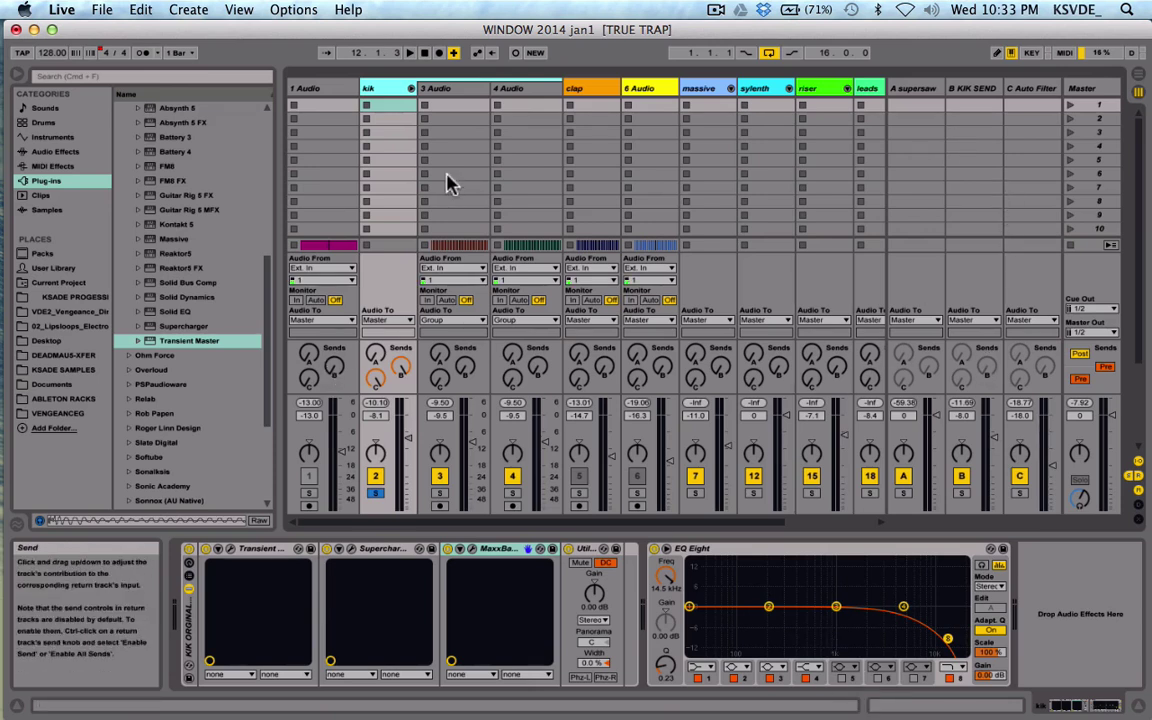
pyautogui.click(781, 552)
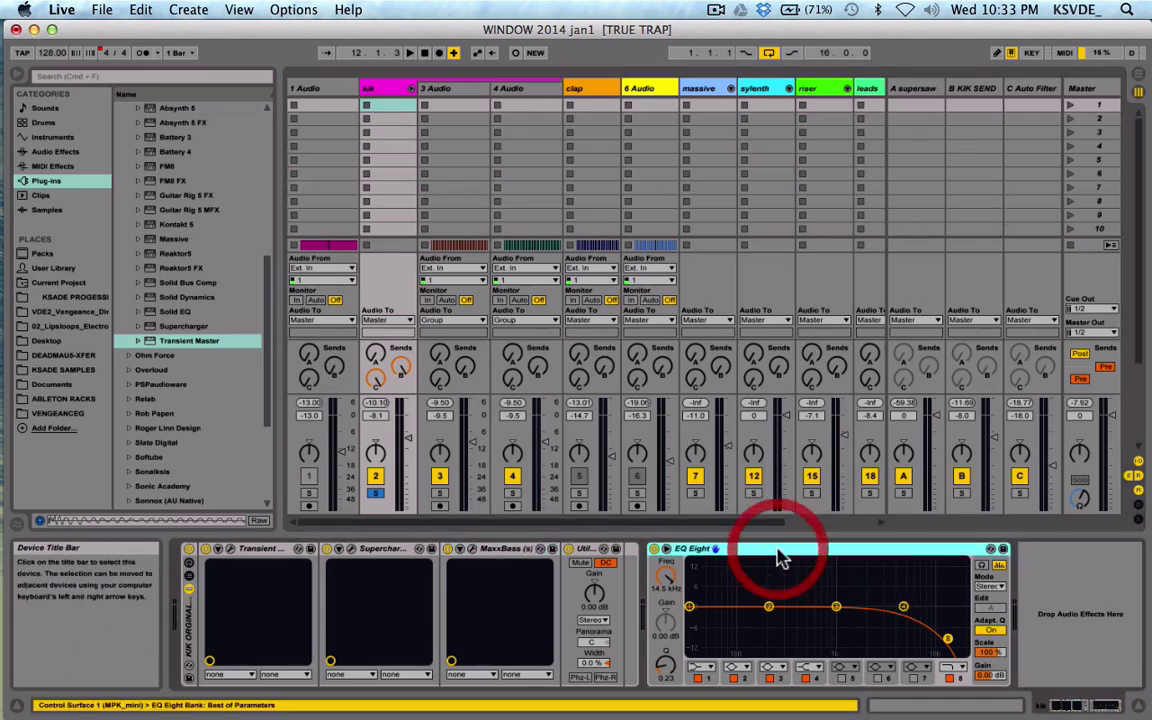
pyautogui.press('super+d')
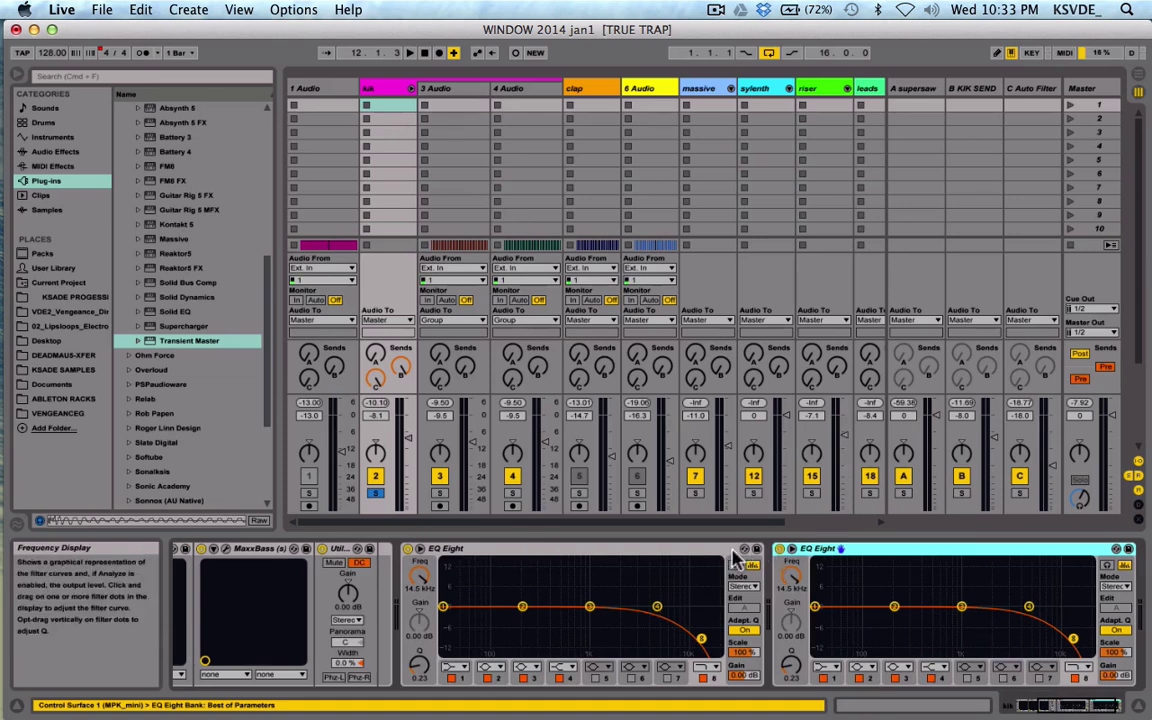
pyautogui.click(781, 548)
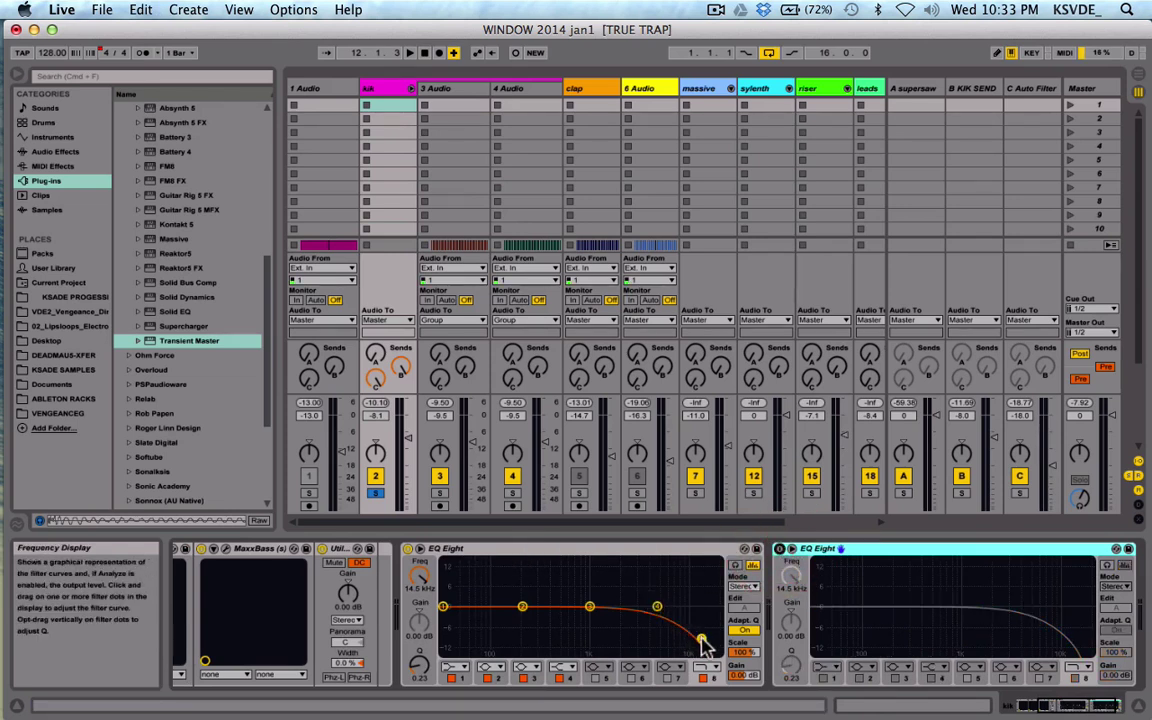
# Play the kik group with Sends B and C fully down while lowering the first EQ Eight's high-cut filter to about 374 Hz
pyautogui.moveTo(701, 640); pyautogui.dragTo(633, 636)
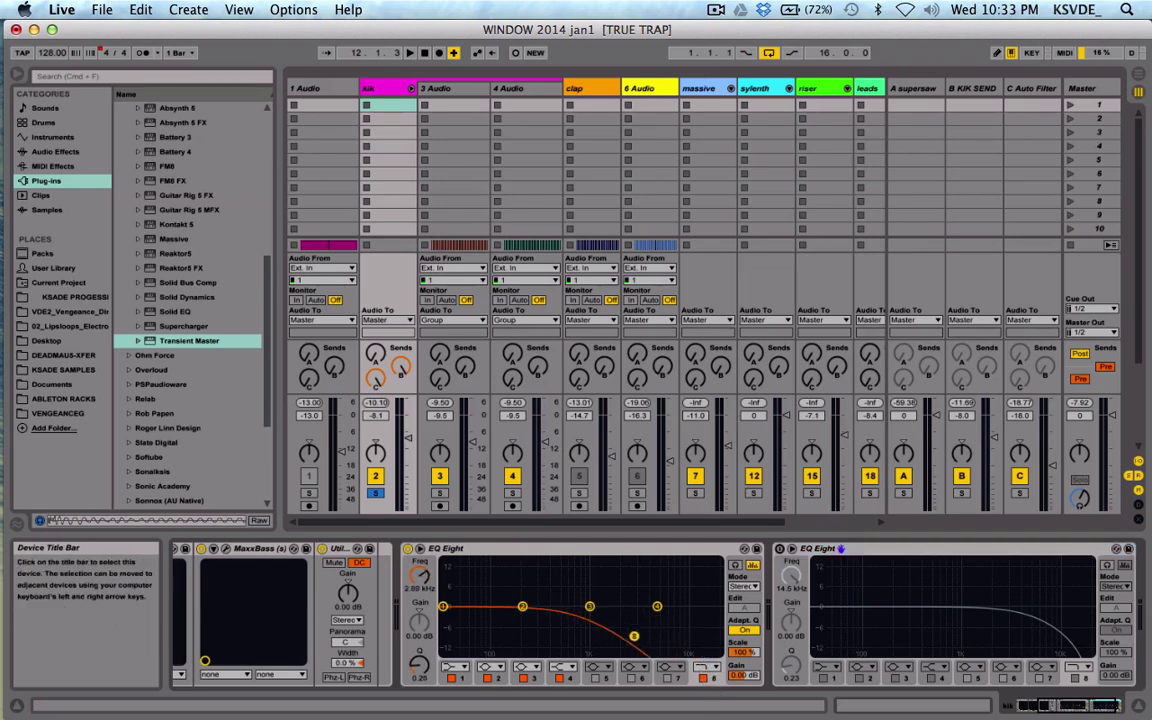
pyautogui.press('space')
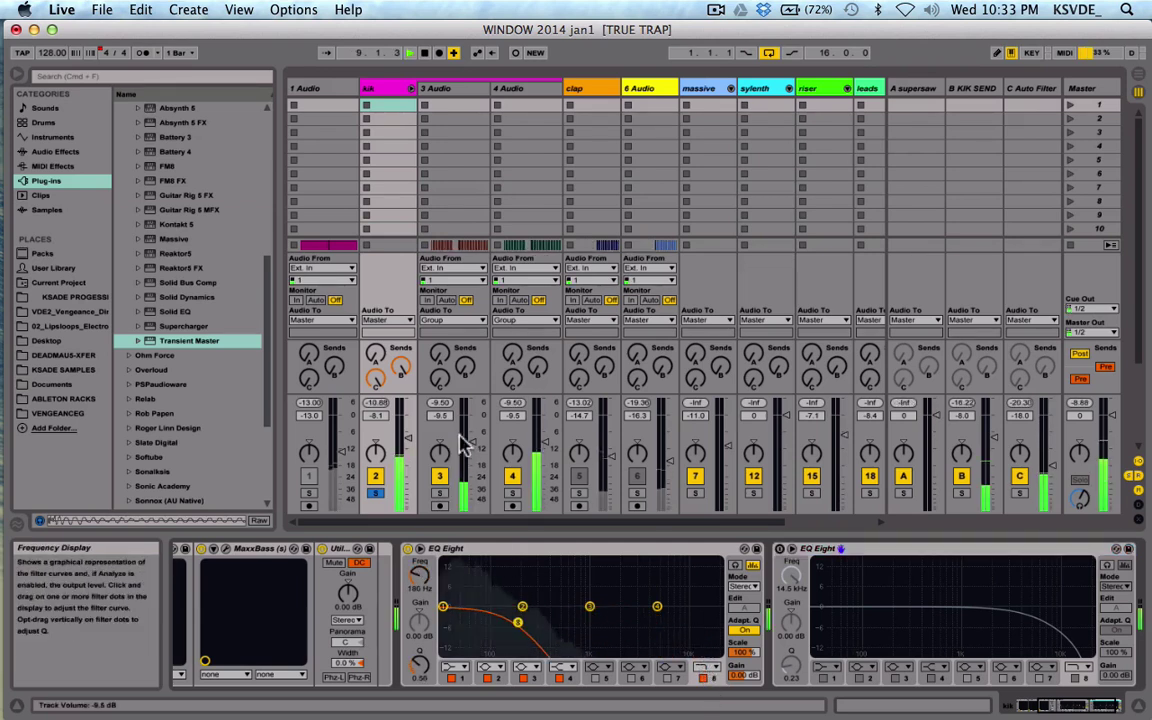
pyautogui.click(403, 373)
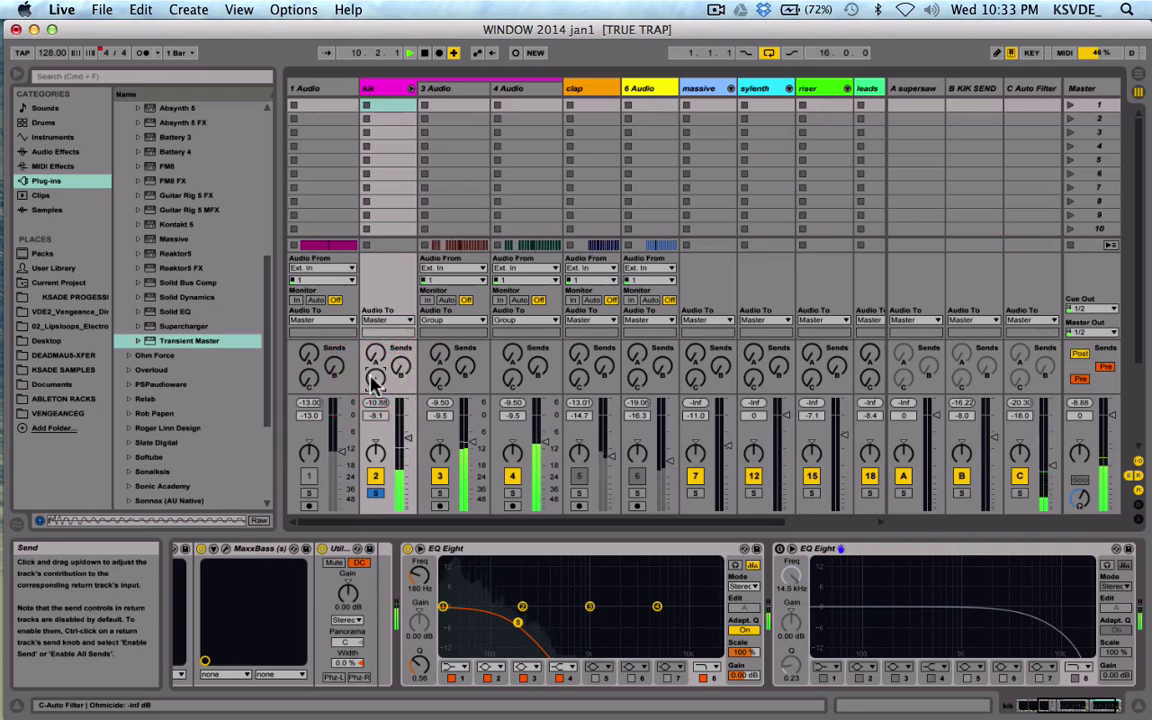
pyautogui.moveTo(517, 620); pyautogui.dragTo(540, 622)
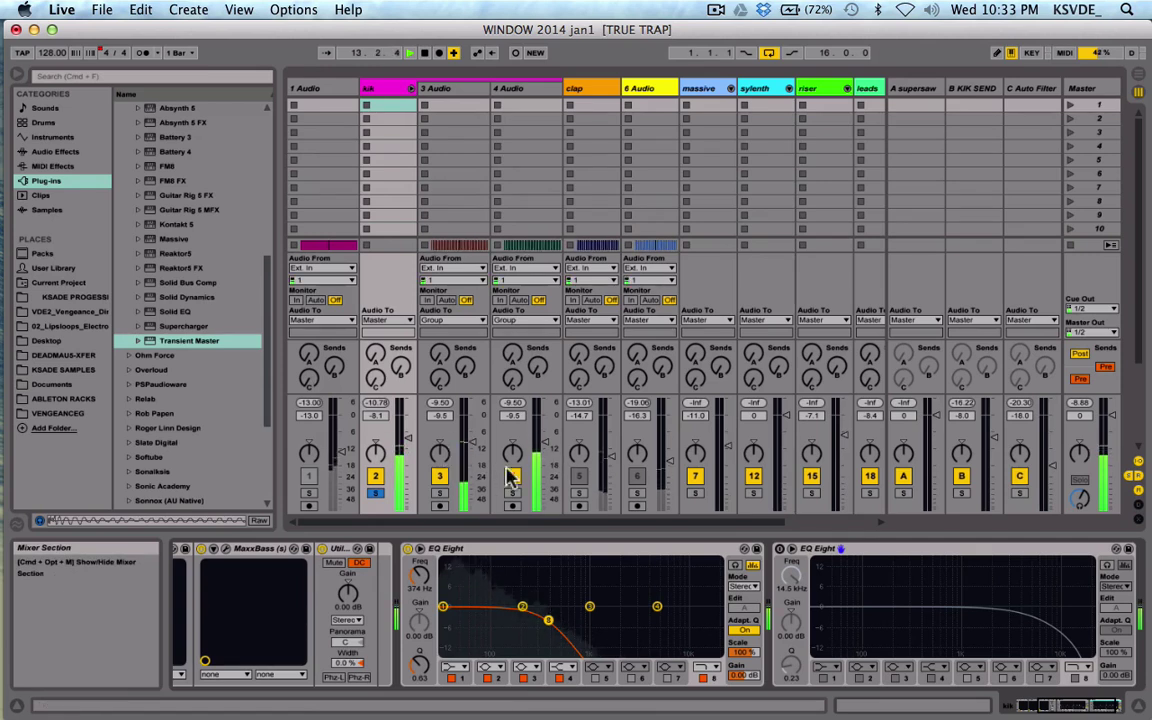
# Turn the kik group's Send B up to 0 dB, solo the B KIK SEND return, and bypass the first EQ Eight
pyautogui.moveTo(398, 368); pyautogui.dragTo(398, 360)
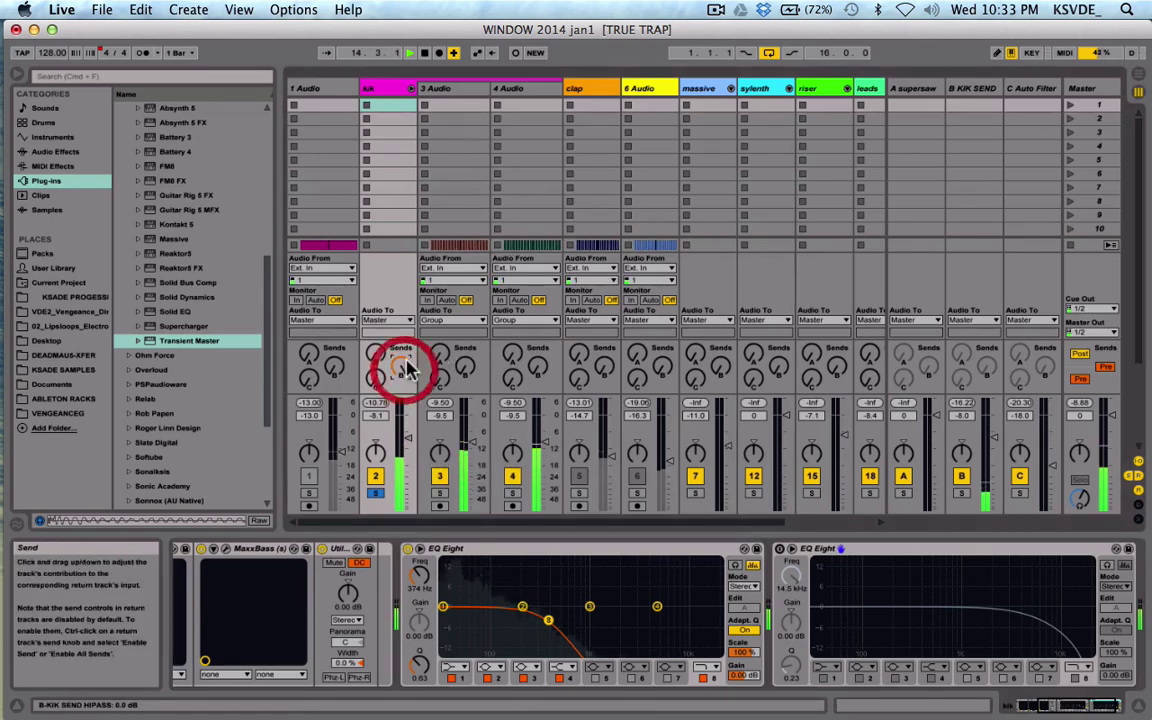
pyautogui.click(965, 496)
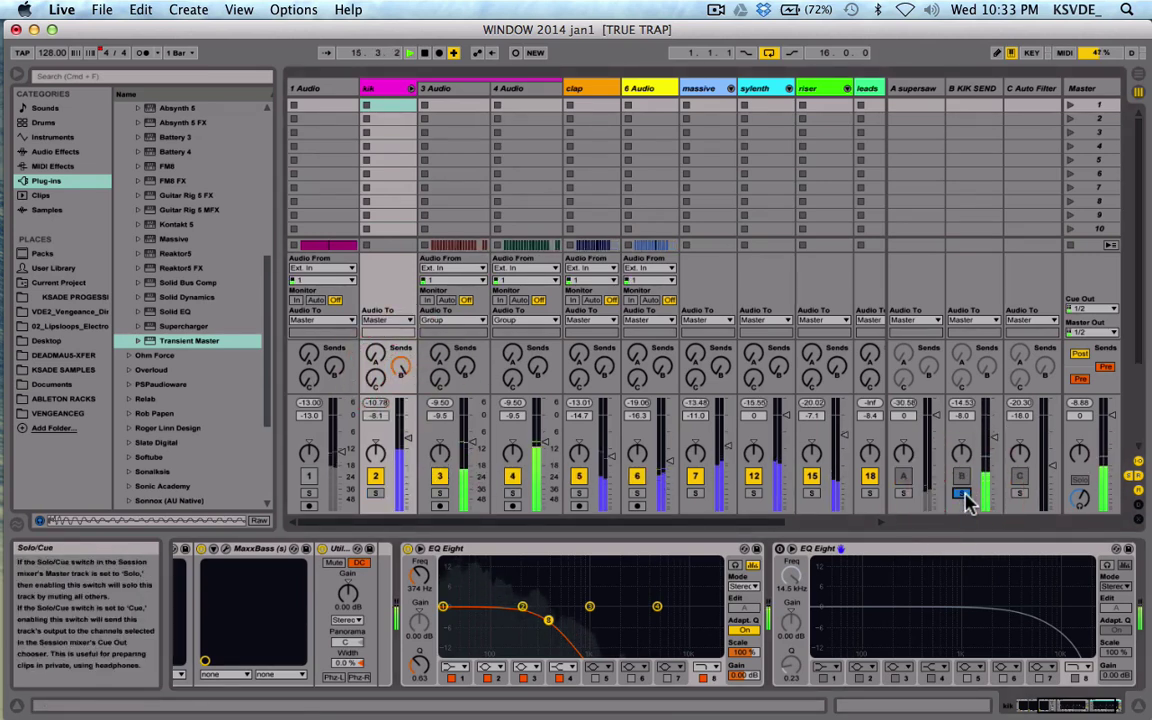
pyautogui.click(403, 549)
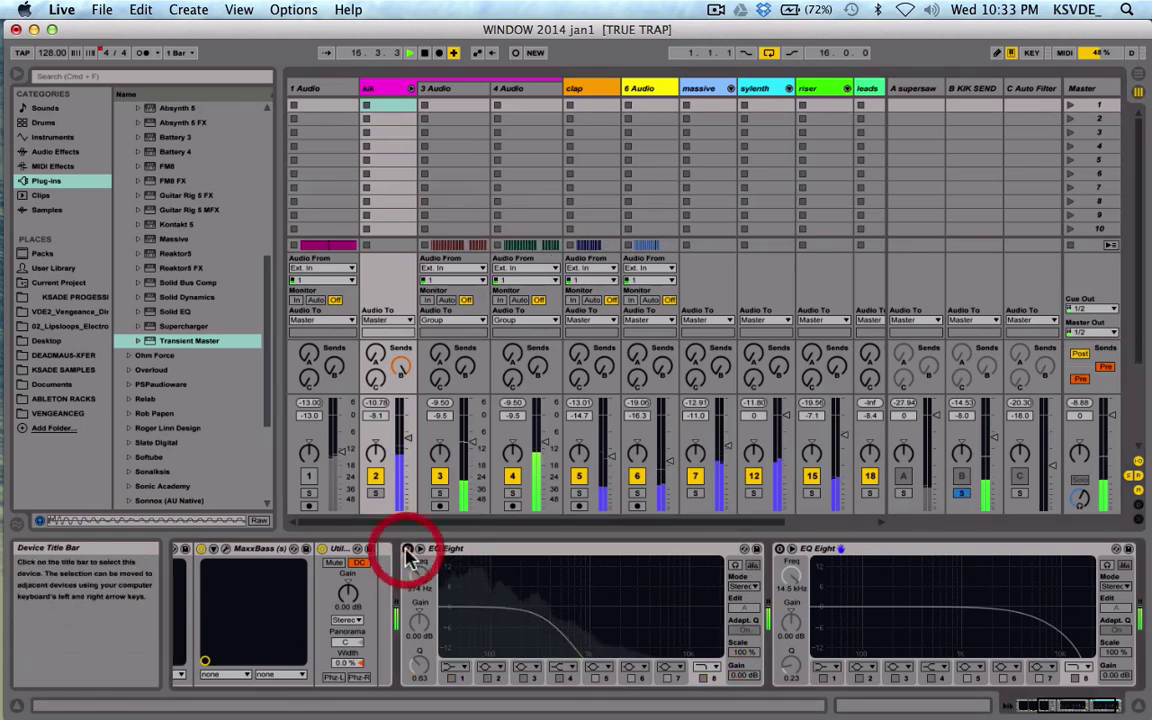
# Compare the soloed B KIK SEND return with the kik group's first EQ Eight switched on and off
pyautogui.click(408, 549)
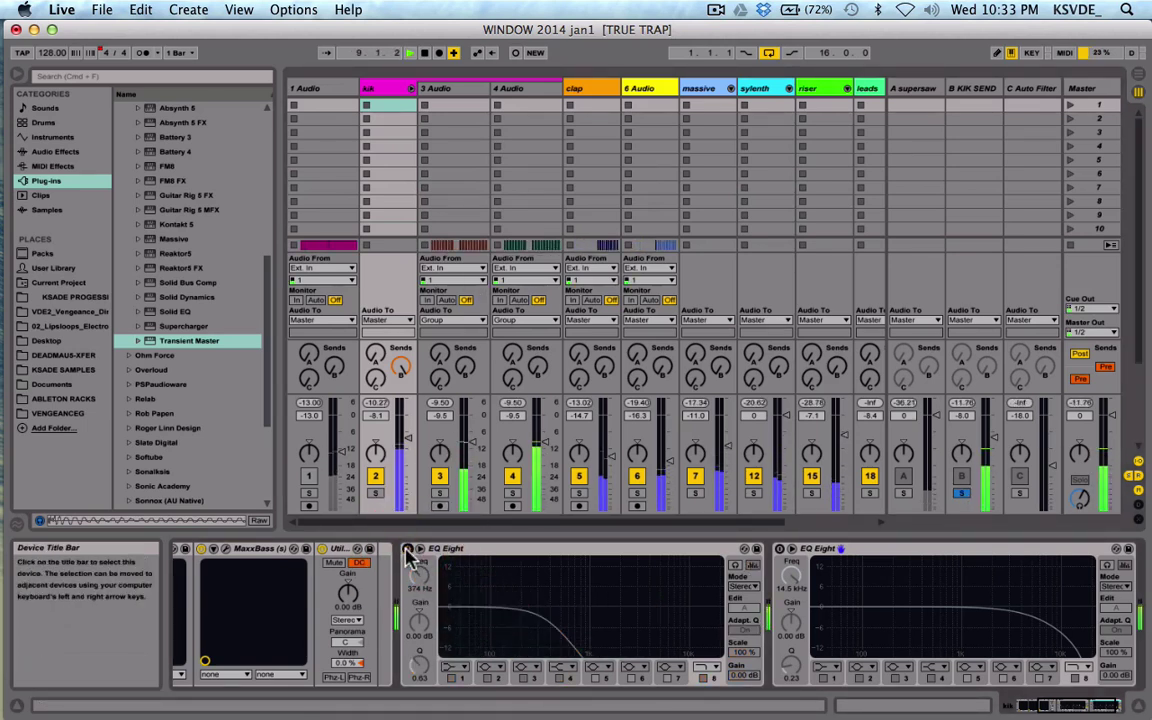
pyautogui.click(408, 549)
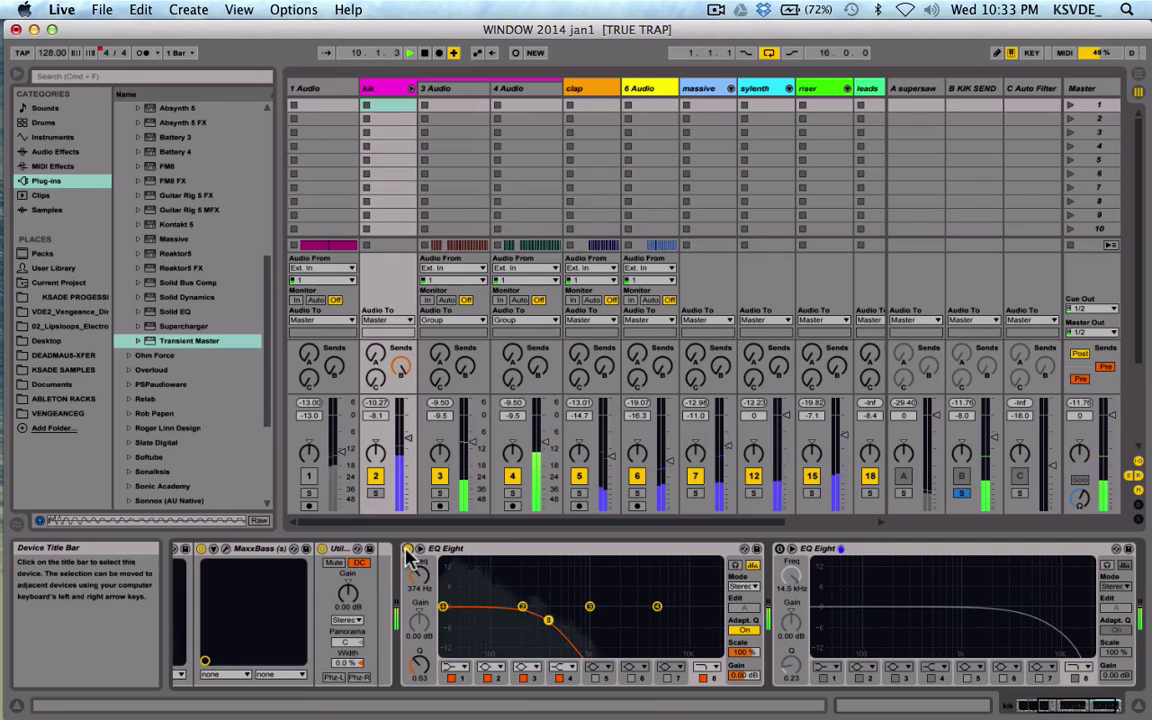
pyautogui.click(408, 549)
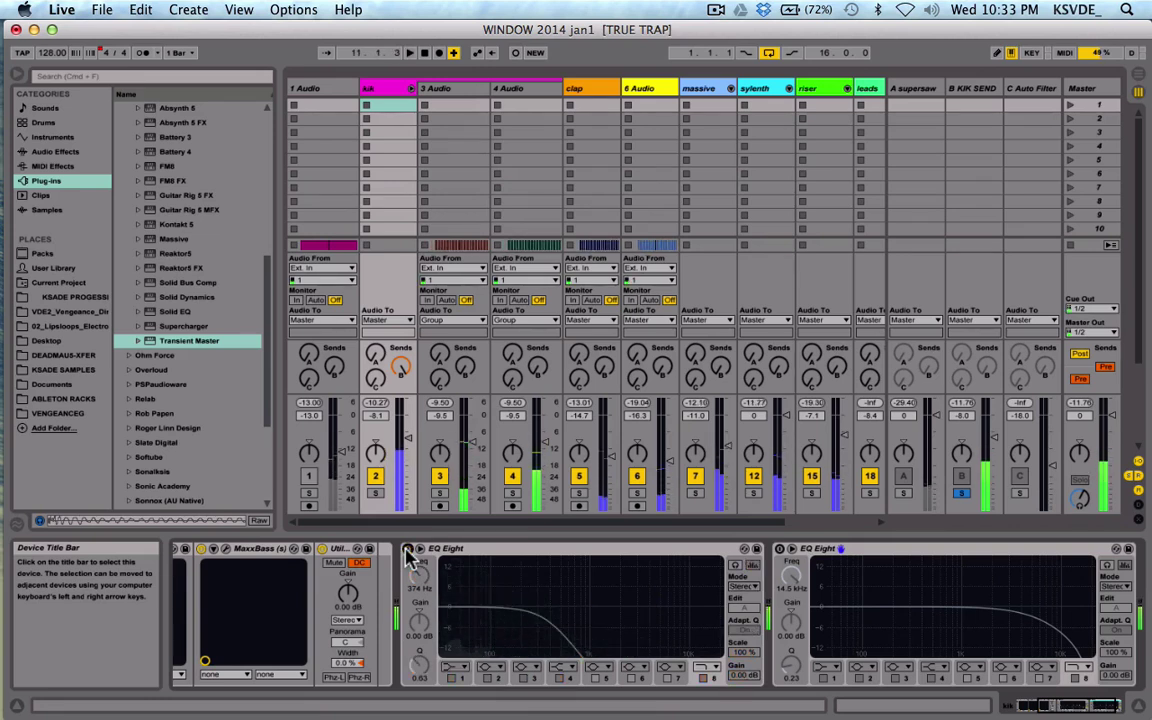
pyautogui.click(408, 549)
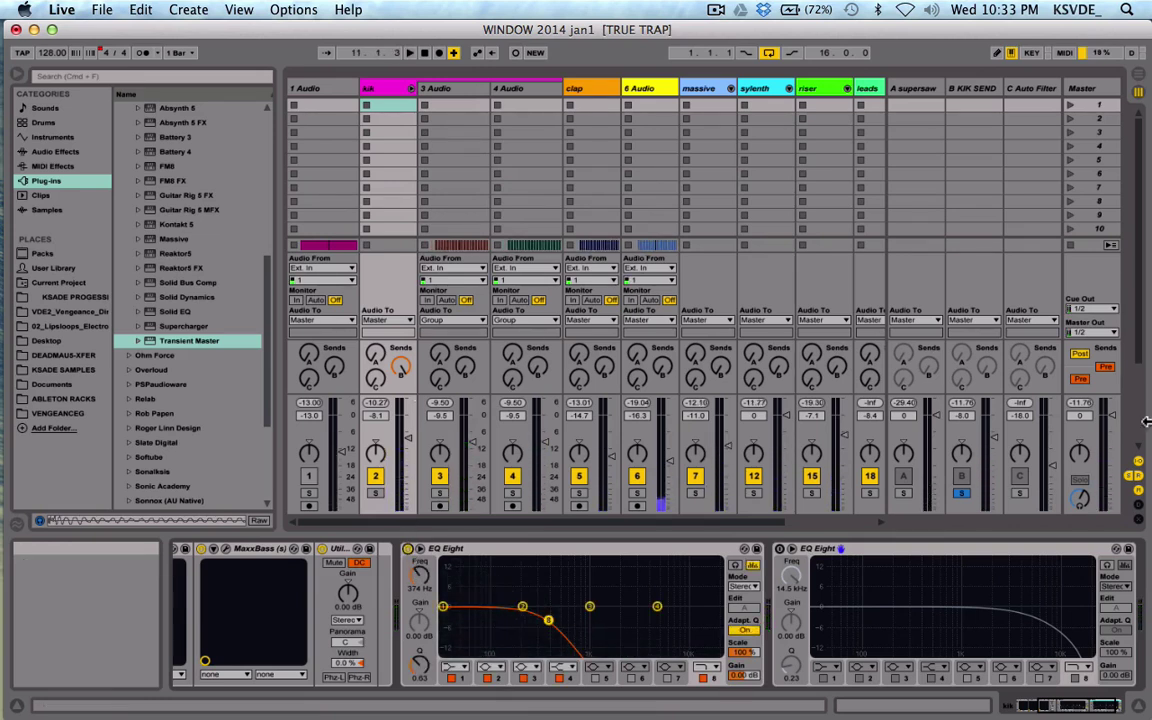
# Set Send B to Post on the Master and play the soloed B KIK SEND return
pyautogui.click(1105, 367)
pyautogui.press('space')
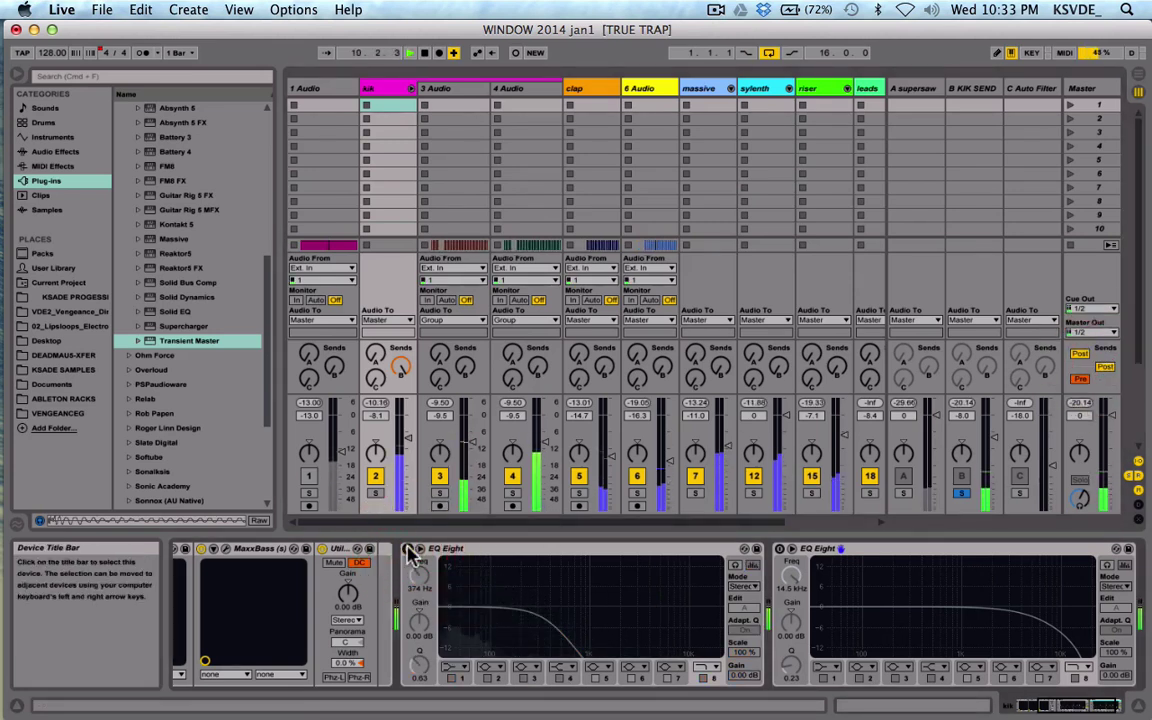
# Delete the first EQ Eight with the 374 Hz cut from the kik group and switch on the remaining EQ Eight
pyautogui.click(462, 552)
pyautogui.press('Delete')
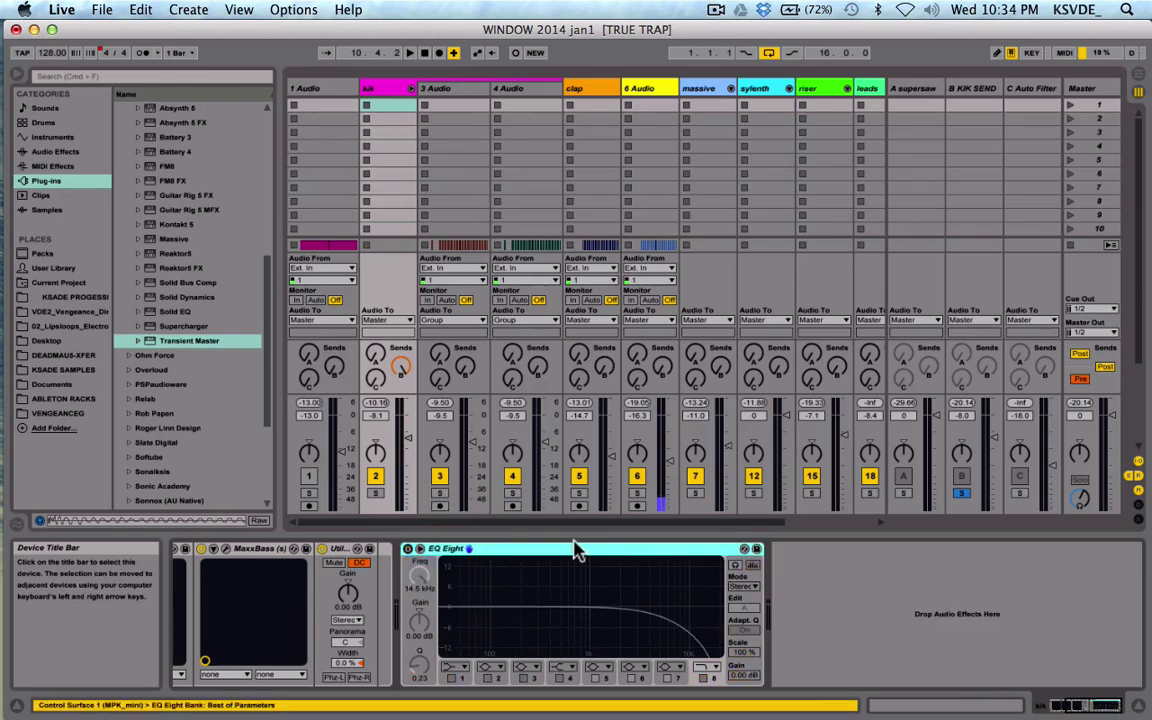
pyautogui.click(408, 550)
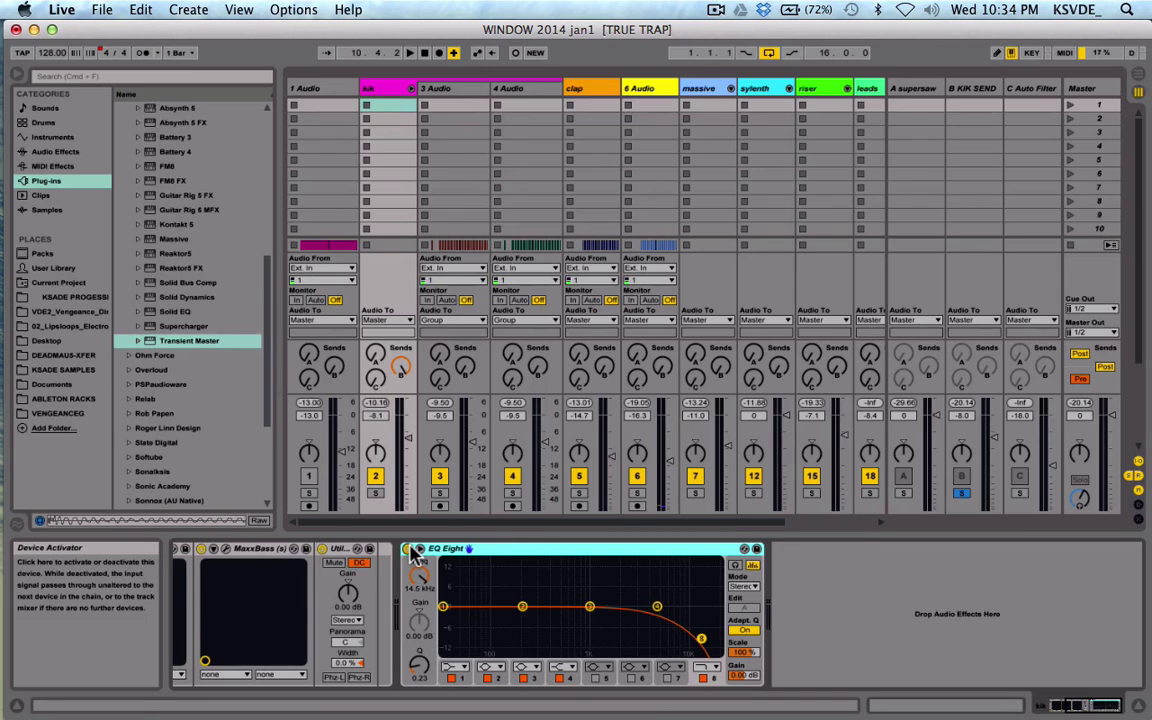
# Turn the kik group's Send C up to 0 dB and move the solo from the B KIK SEND return to the kik group
pyautogui.click(377, 380)
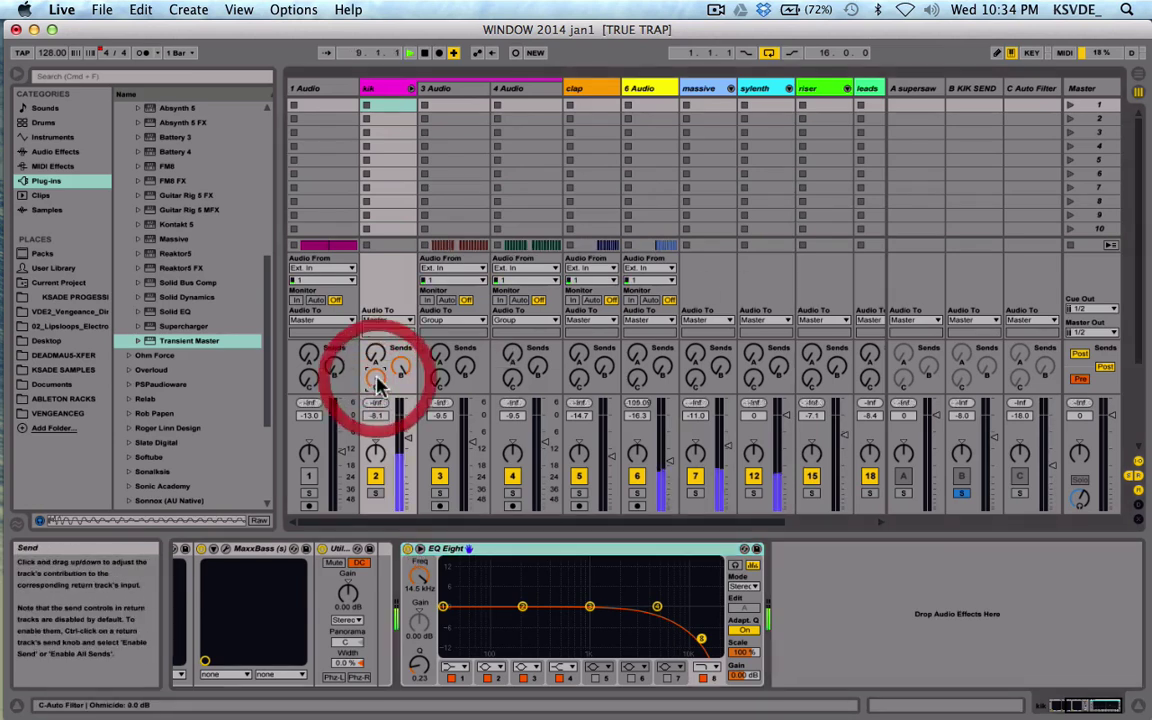
pyautogui.click(961, 492)
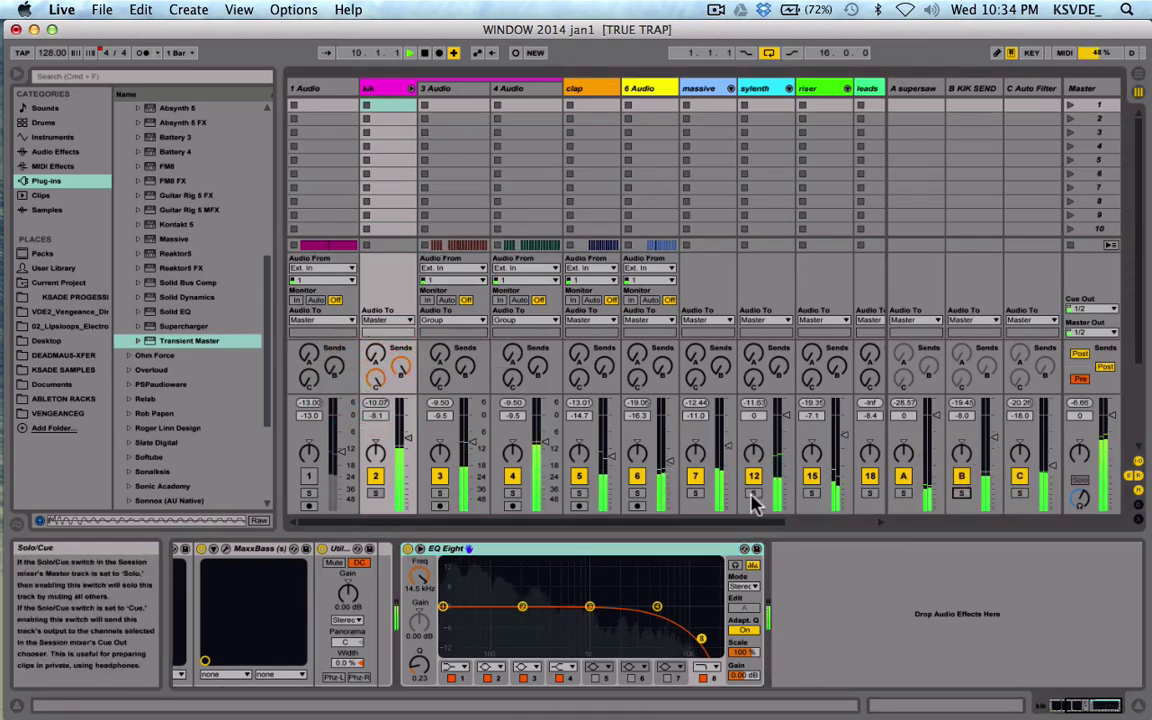
pyautogui.click(375, 493)
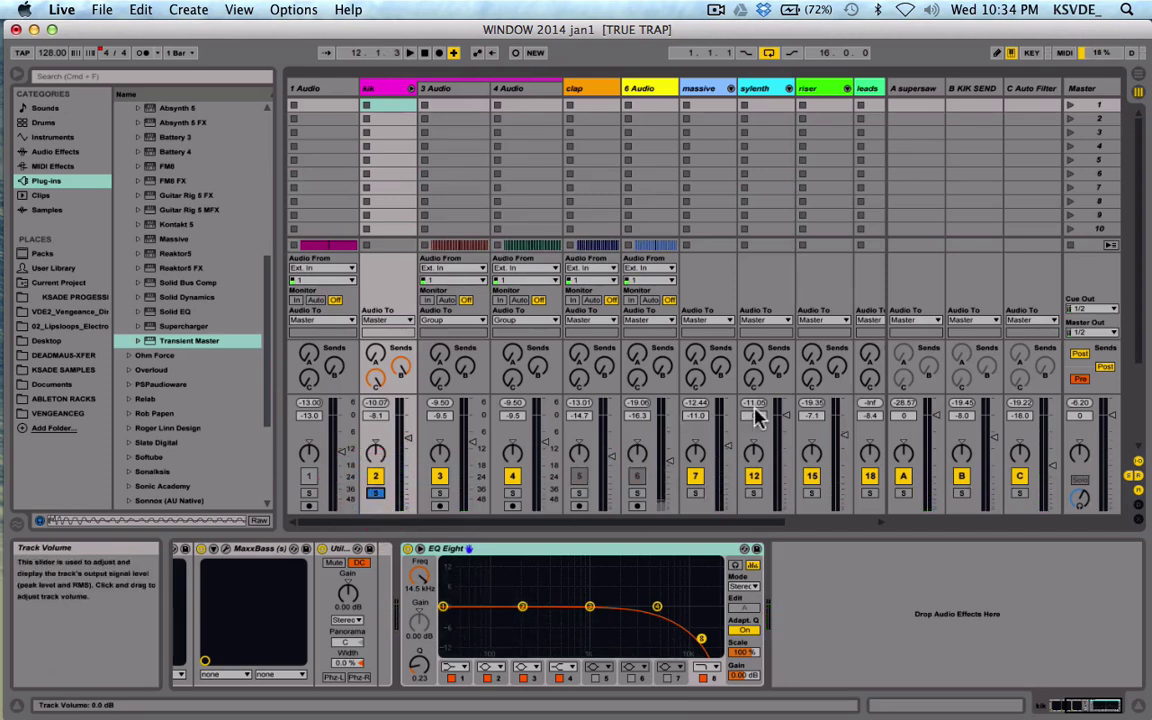
# Review the device chains of the C Auto Filter return, the B KIK SEND return and the kik group
pyautogui.click(1020, 89)
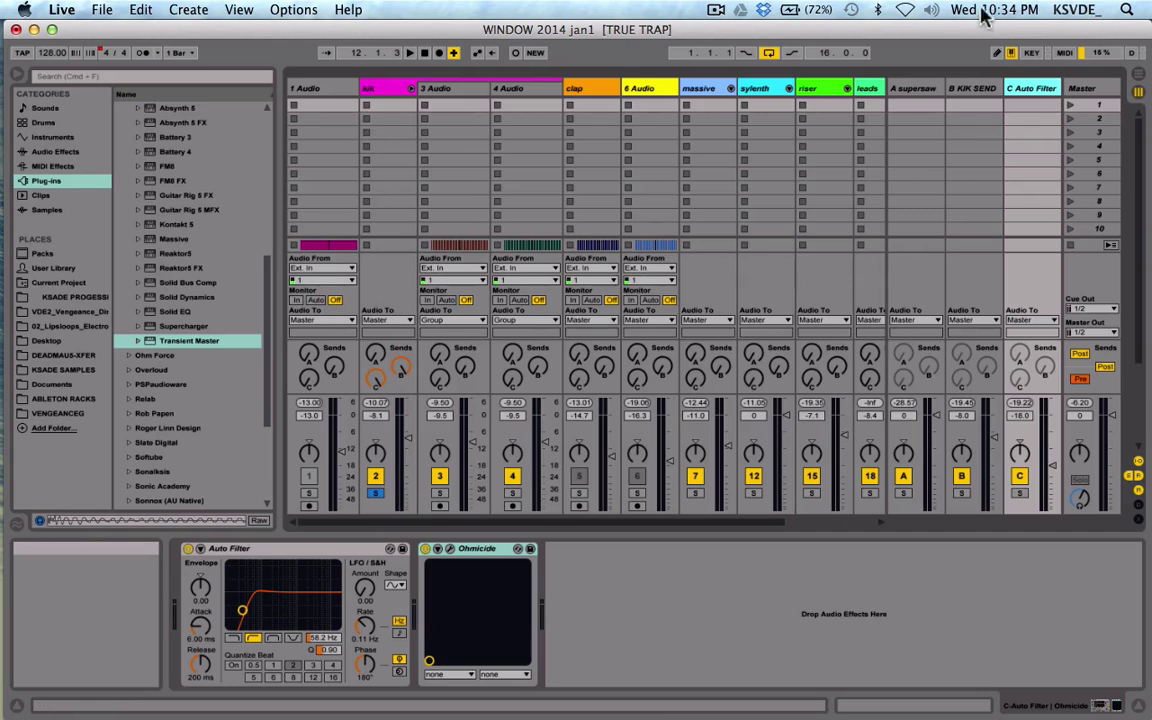
pyautogui.click(979, 89)
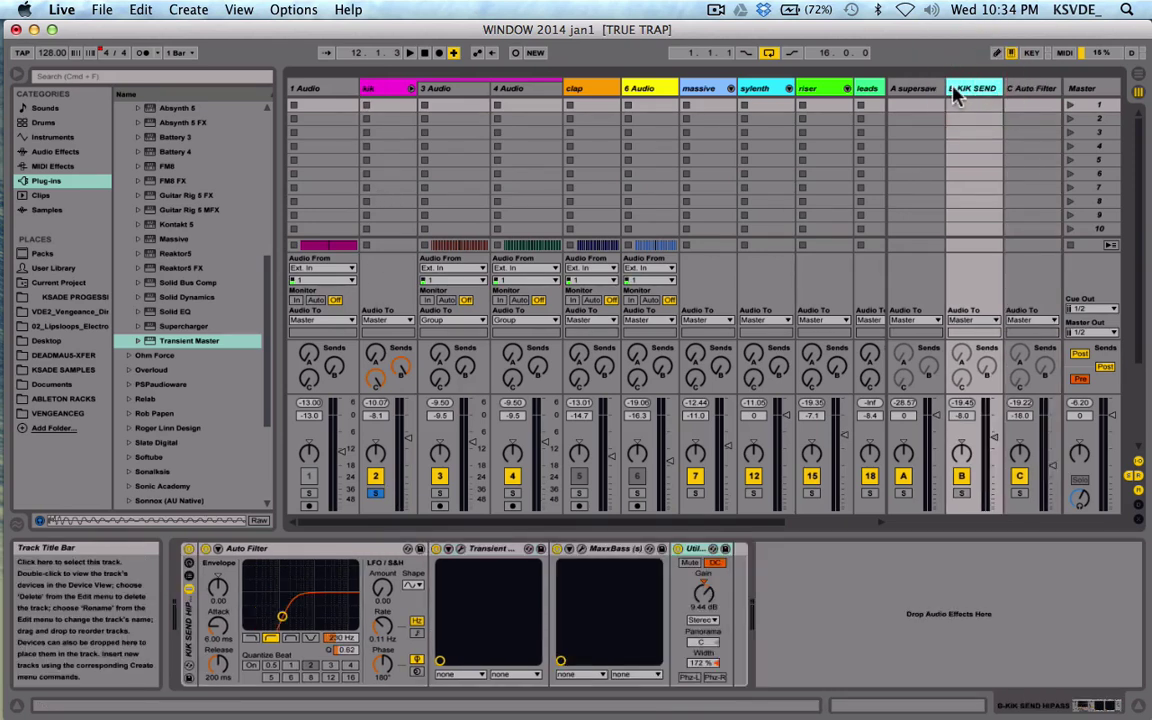
pyautogui.click(380, 90)
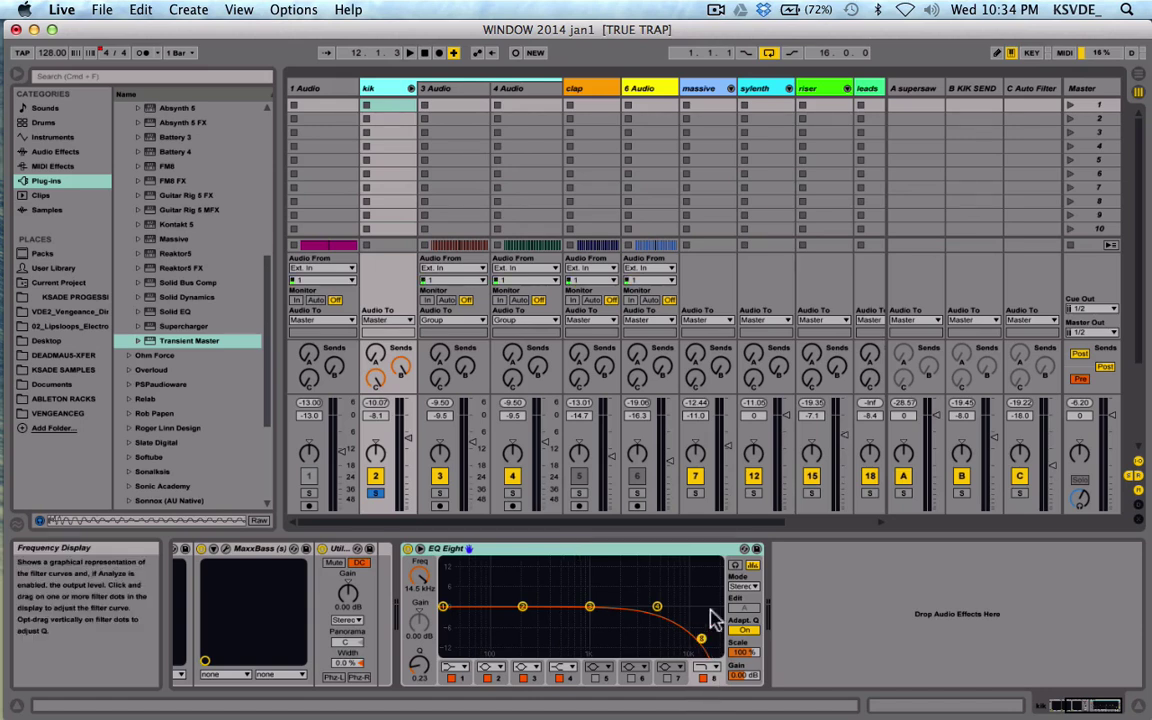
pyautogui.hscroll(-5, 592, 573)
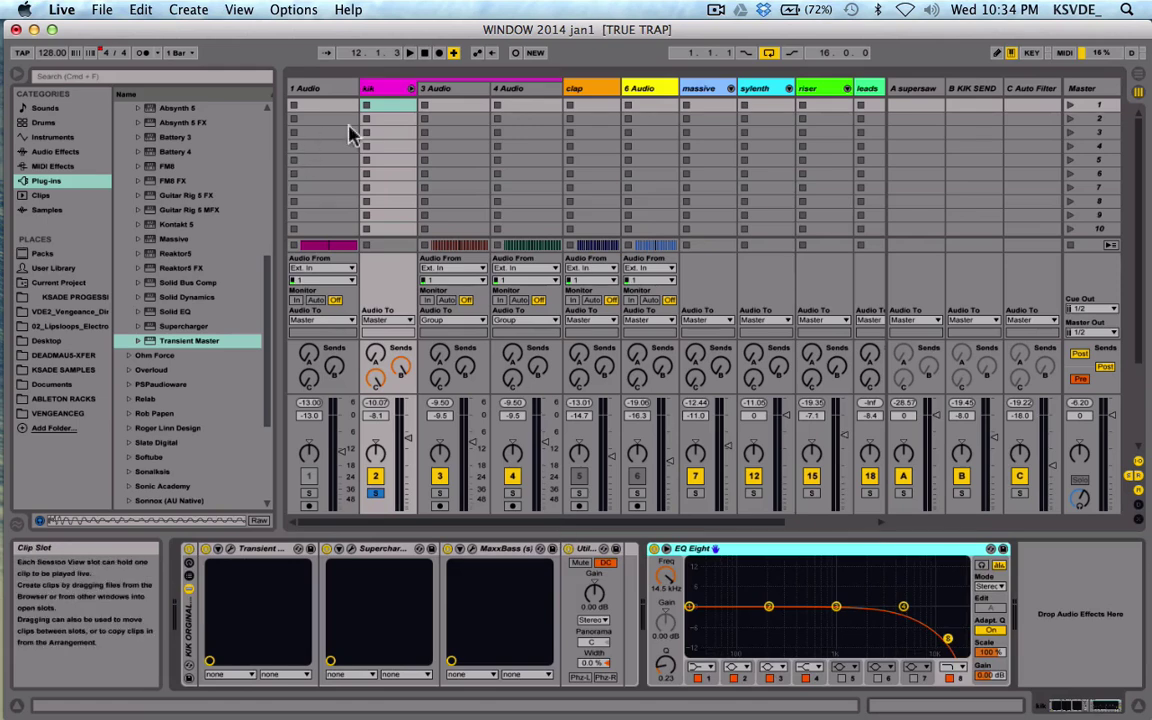
# Switch to the Arrangement View, collapse the 1 Audio track and unfold the kik group to show its first kick clips
pyautogui.click(410, 88)
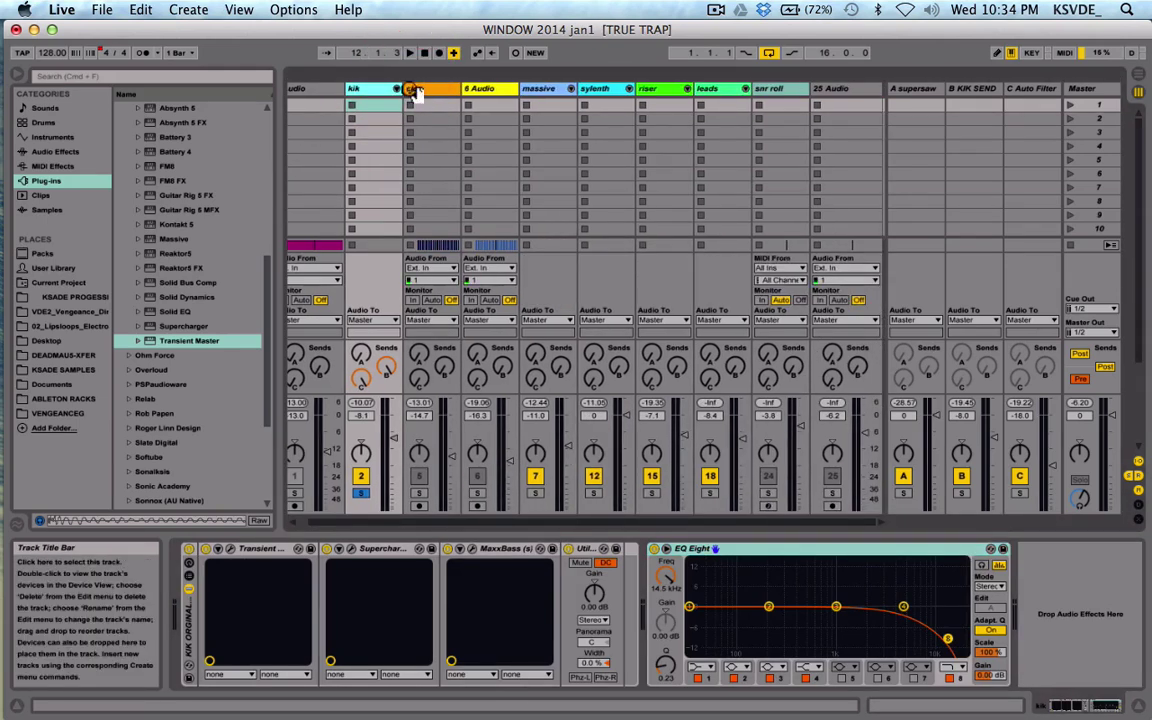
pyautogui.press('Tab')
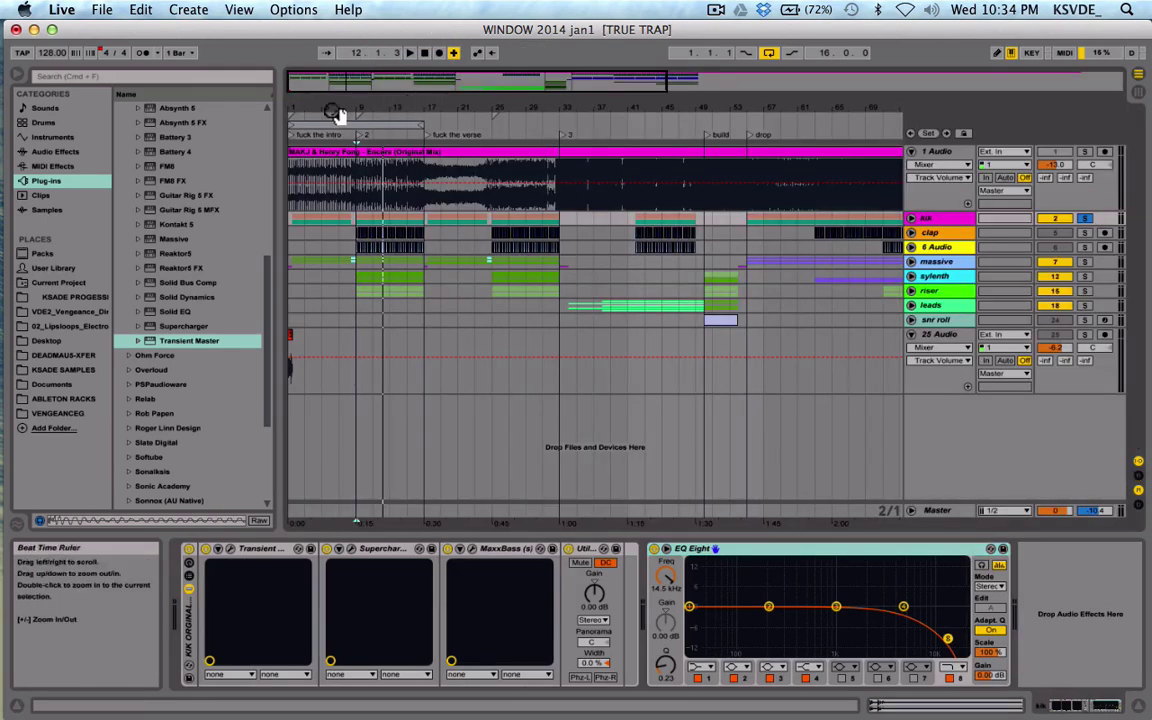
pyautogui.click(911, 151)
pyautogui.moveTo(596, 87); pyautogui.dragTo(584, 309)
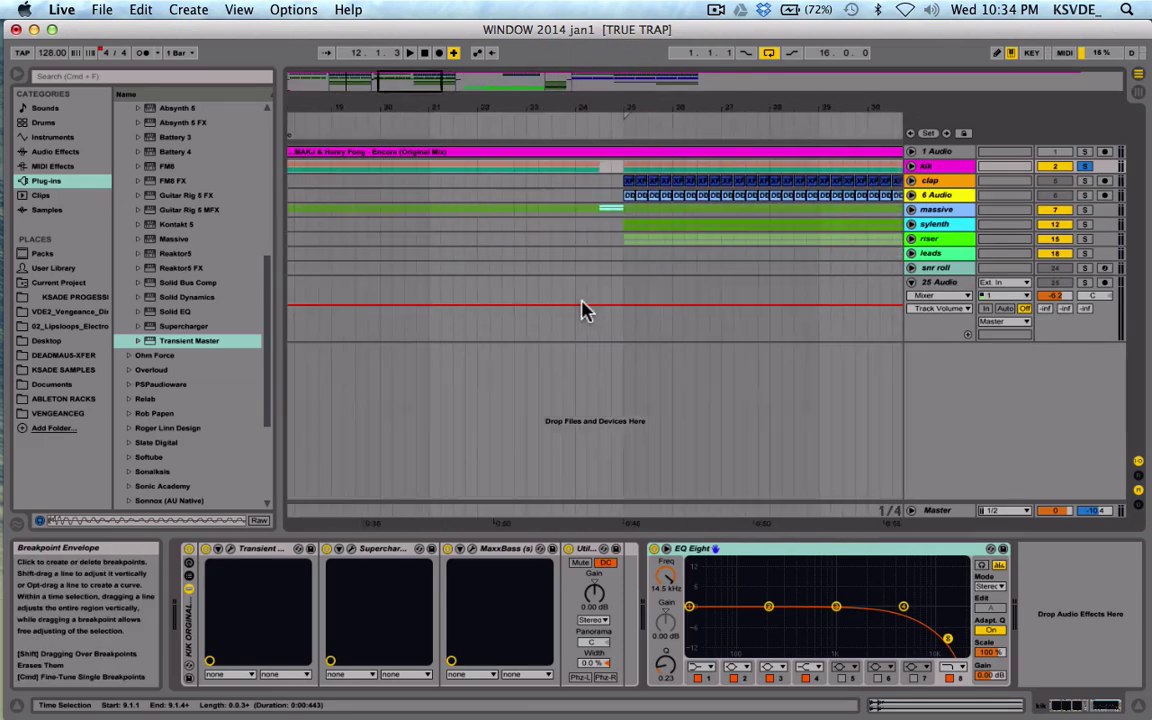
pyautogui.click(911, 166)
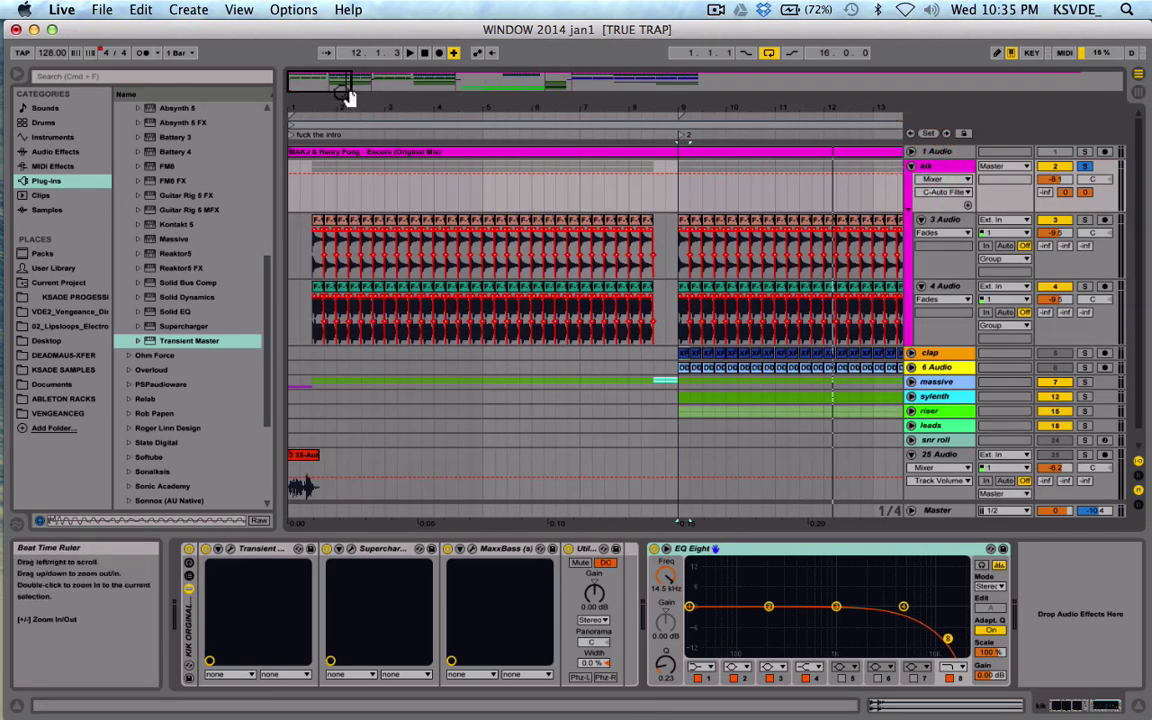
pyautogui.moveTo(320, 82); pyautogui.dragTo(405, 280)
pyautogui.press('Home')
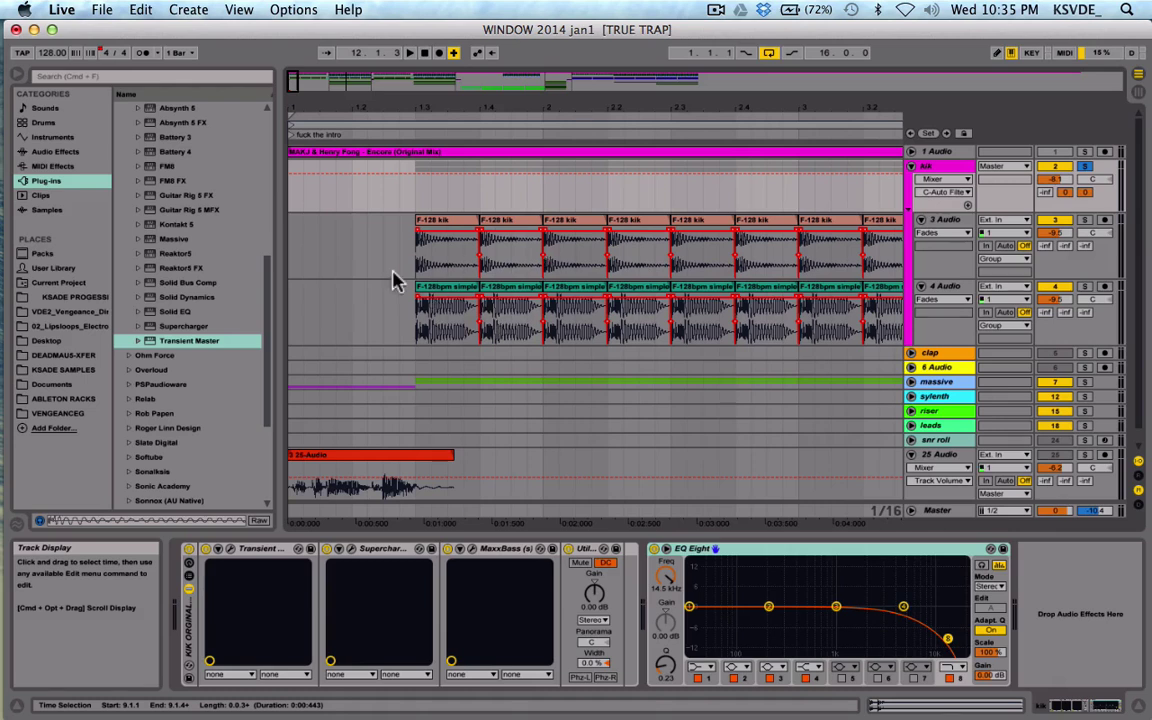
# Open the KSADE KIKS folder in KSADE SAMPLES and audition its kick samples, ending on E-128bpm-kik1.aif
pyautogui.click(70, 370)
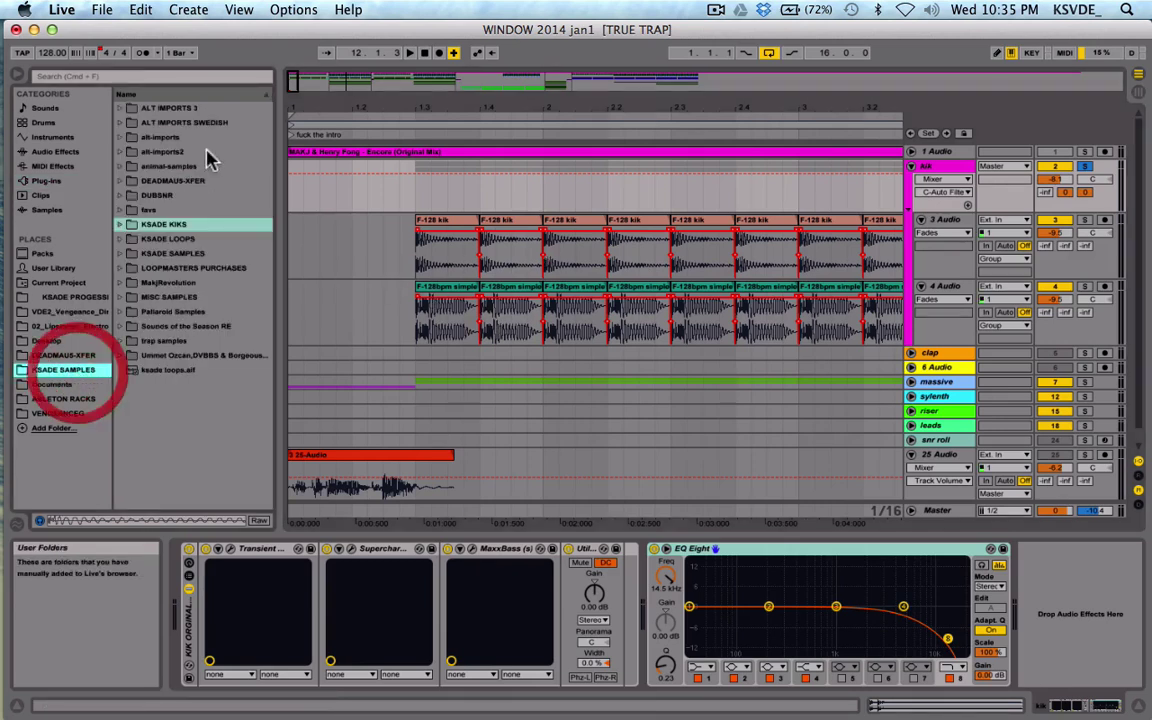
pyautogui.click(129, 230)
pyautogui.click(121, 225)
pyautogui.click(198, 268)
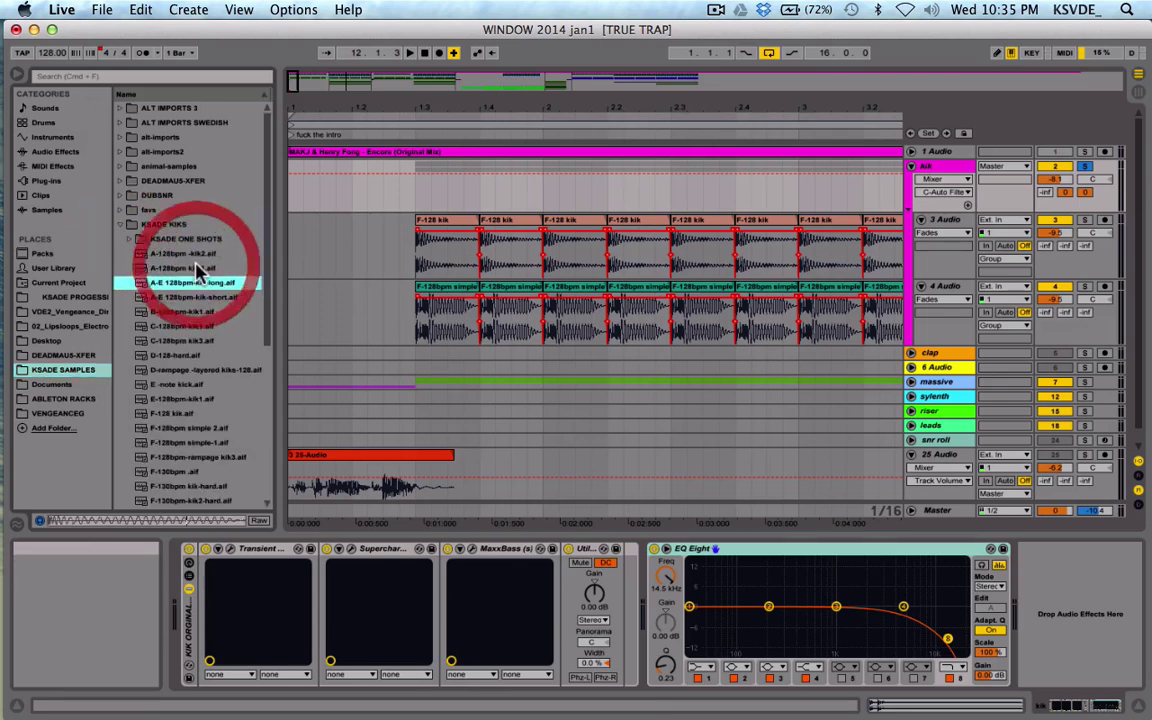
pyautogui.press('Down')
pyautogui.press('Down')
pyautogui.press('Down')
pyautogui.press('Down')
pyautogui.press('Down')
pyautogui.press('Down')
pyautogui.press('Down')
pyautogui.press('Down')
pyautogui.press('Down')
pyautogui.press('Down')
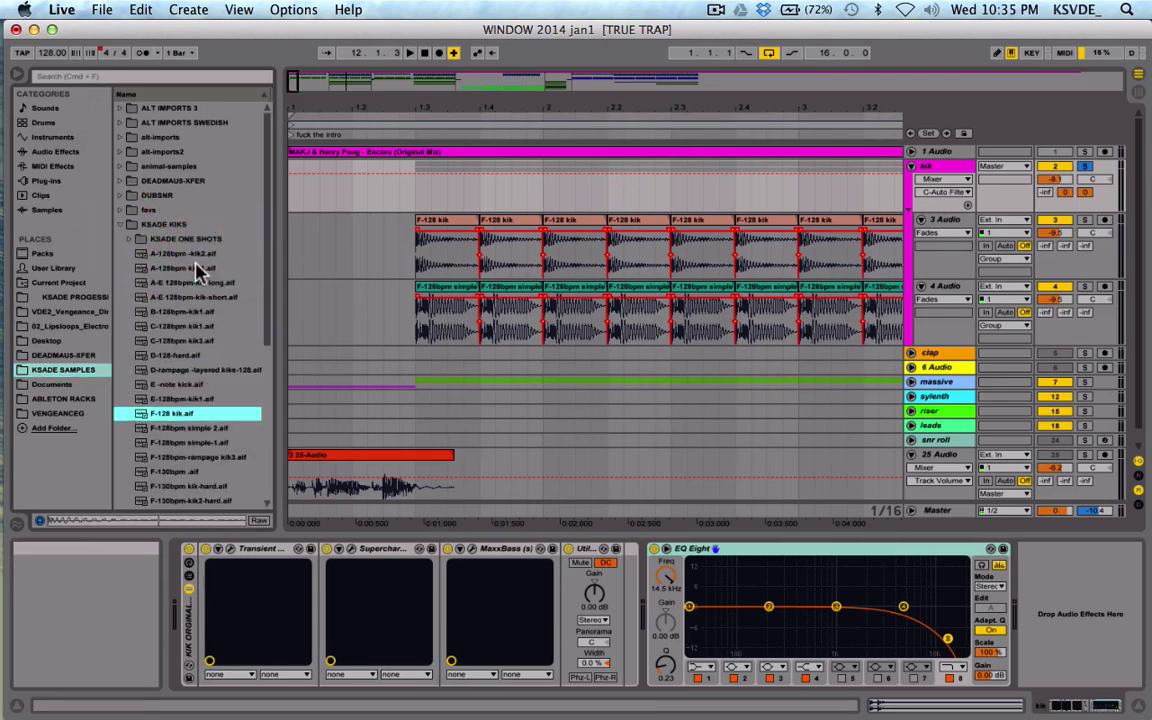
pyautogui.press('Up')
pyautogui.press('Up')
pyautogui.press('Down')
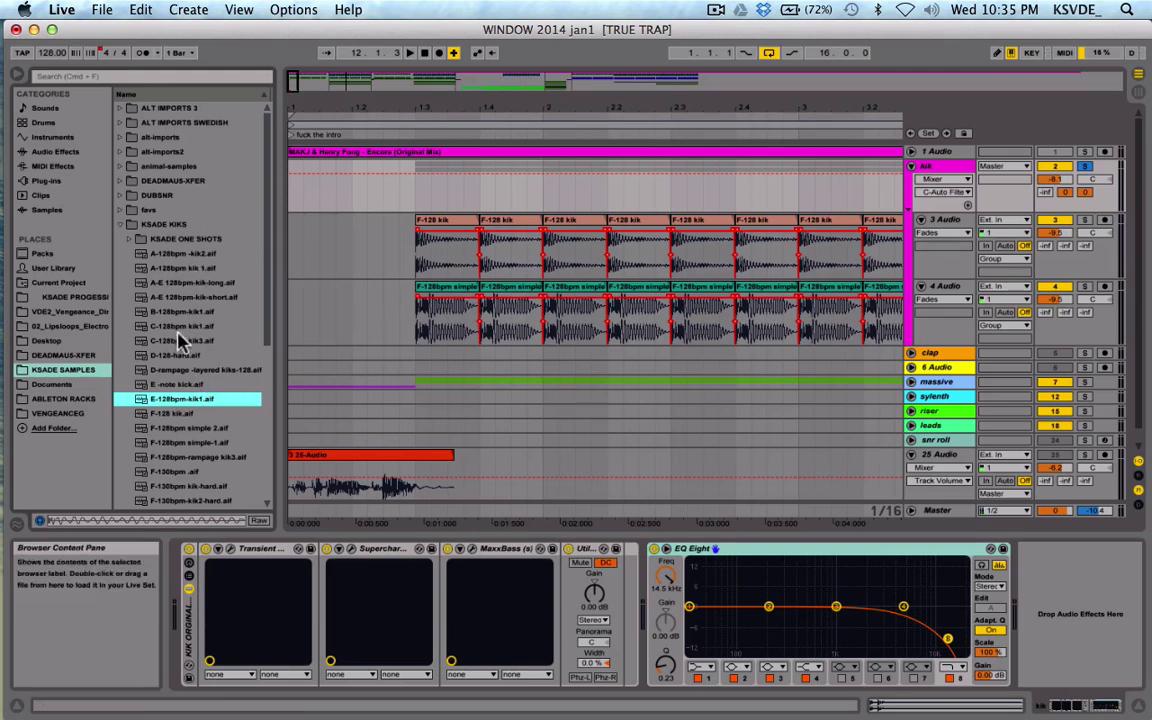
# Place E-128bpm-kik1.aif on the 4 Audio track at 1.1.2, ahead of the existing kick clips
pyautogui.moveTo(155, 400); pyautogui.dragTo(315, 287)
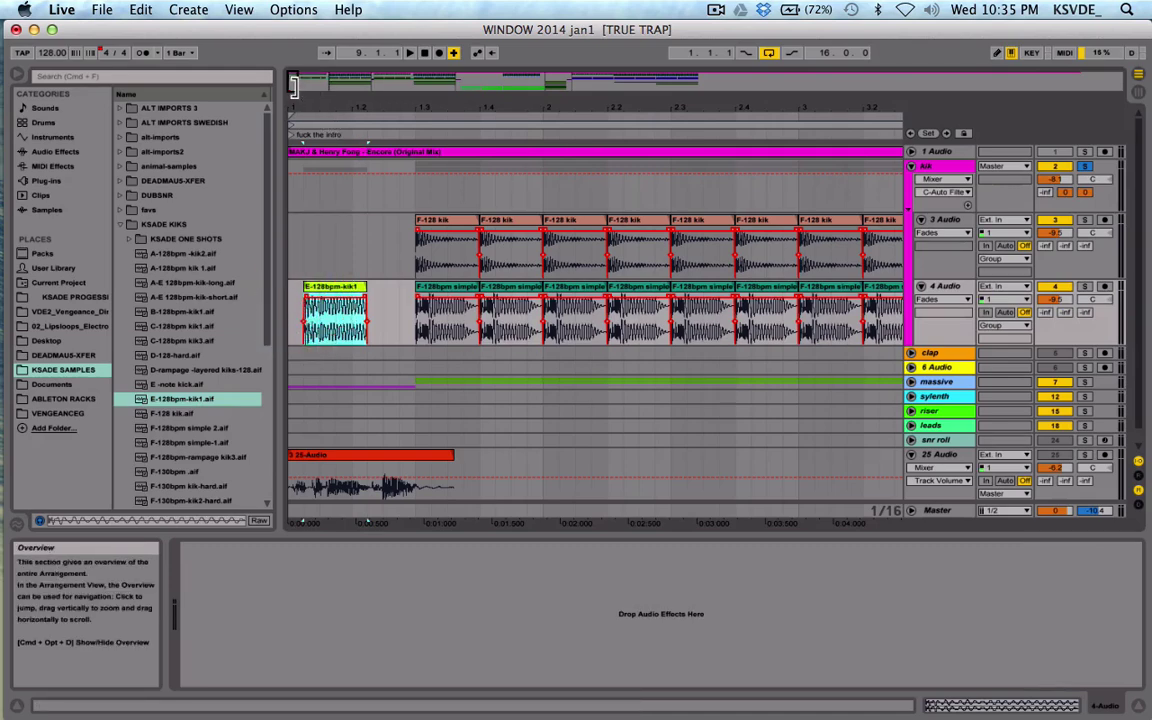
pyautogui.moveTo(294, 85); pyautogui.dragTo(294, 118)
pyautogui.hscroll(-5, 491, 226)
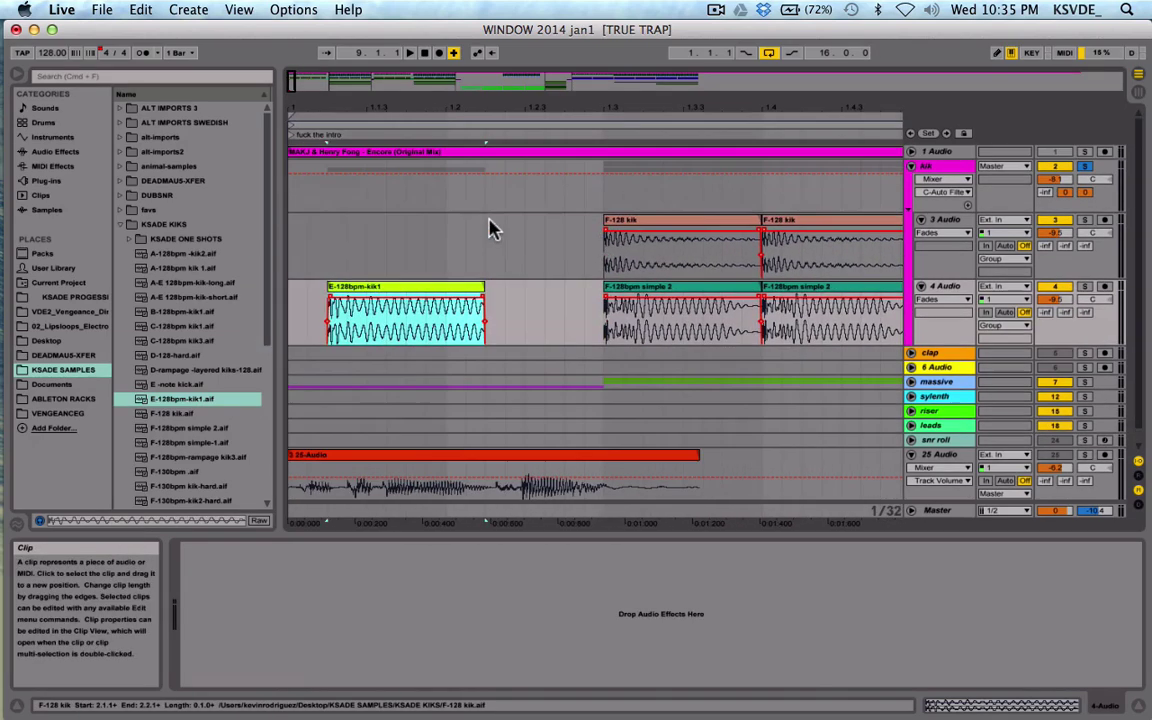
pyautogui.moveTo(299, 87); pyautogui.dragTo(299, 122)
pyautogui.hscroll(-6, 540, 362)
pyautogui.hscroll(-1, 537, 362)
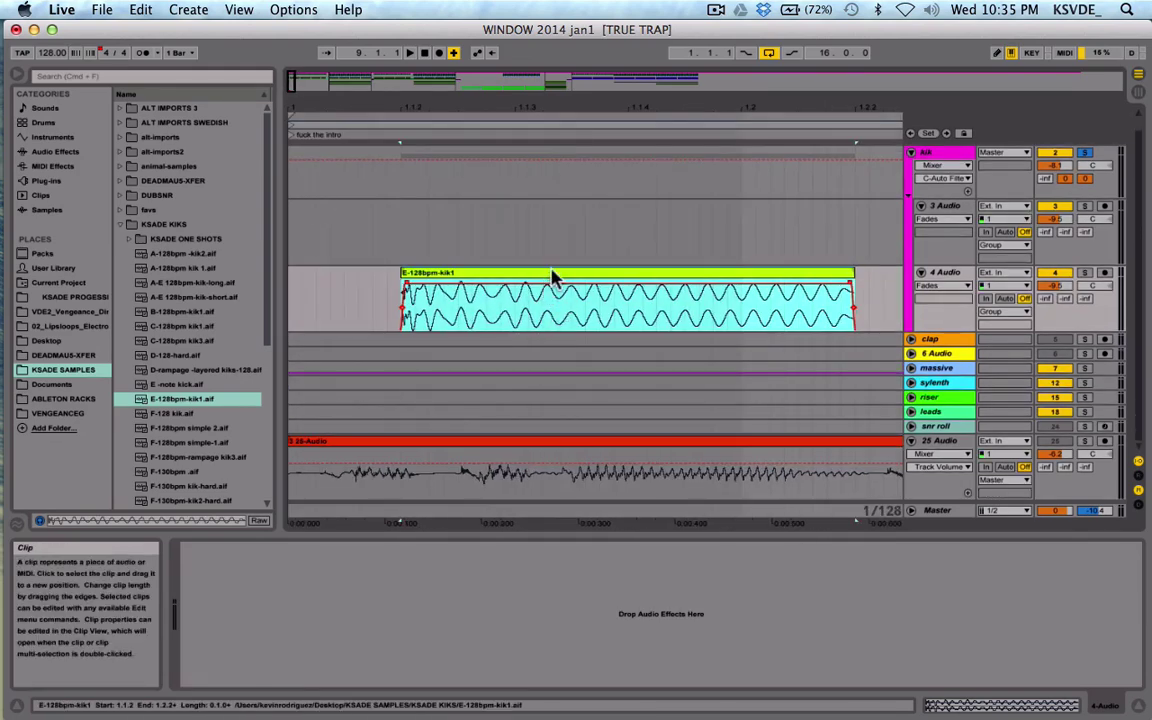
# Loop the length of the E-128bpm-kik1 clip and solo the 4 Audio track
pyautogui.click(551, 274)
pyautogui.press('super+l')
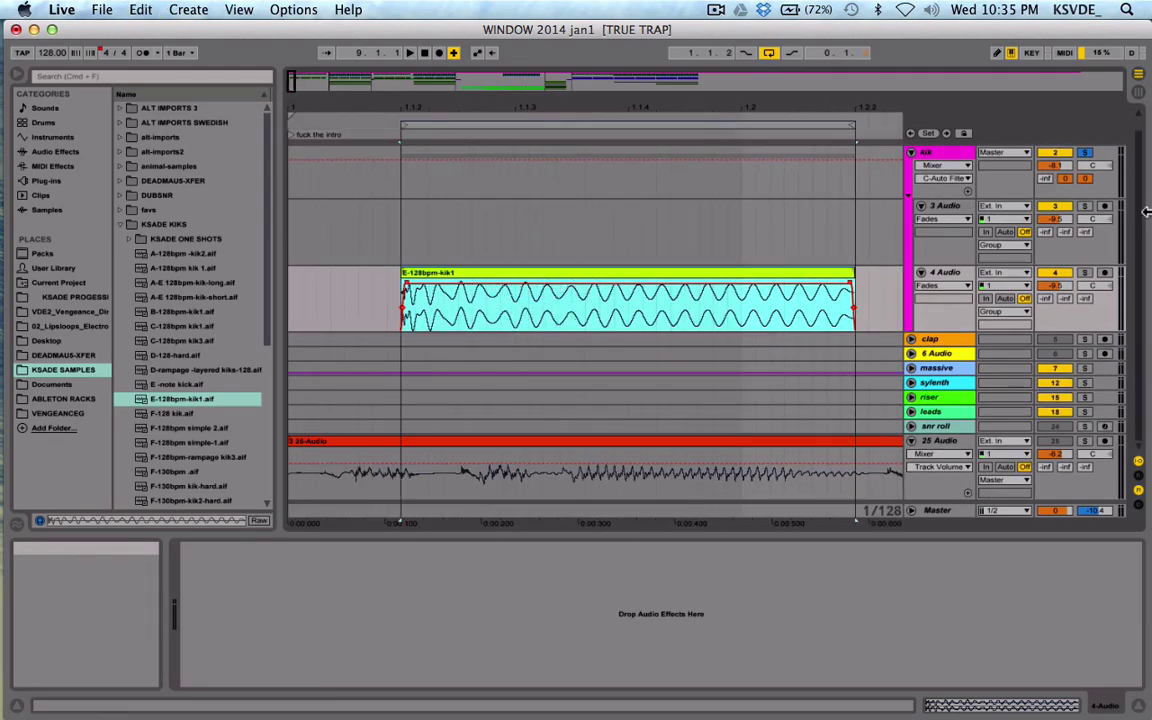
pyautogui.click(1085, 272)
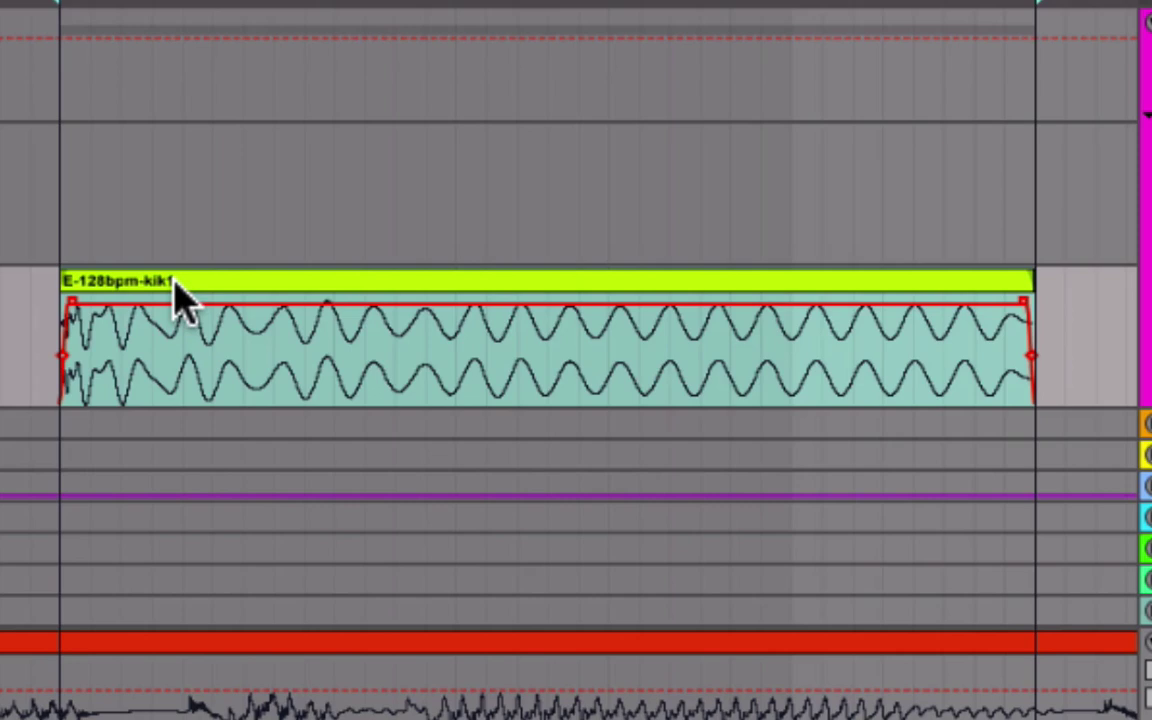
# Shorten the E-128bpm-kik1 clip's fade-in to the very start of the clip and play it looped
pyautogui.click(197, 285)
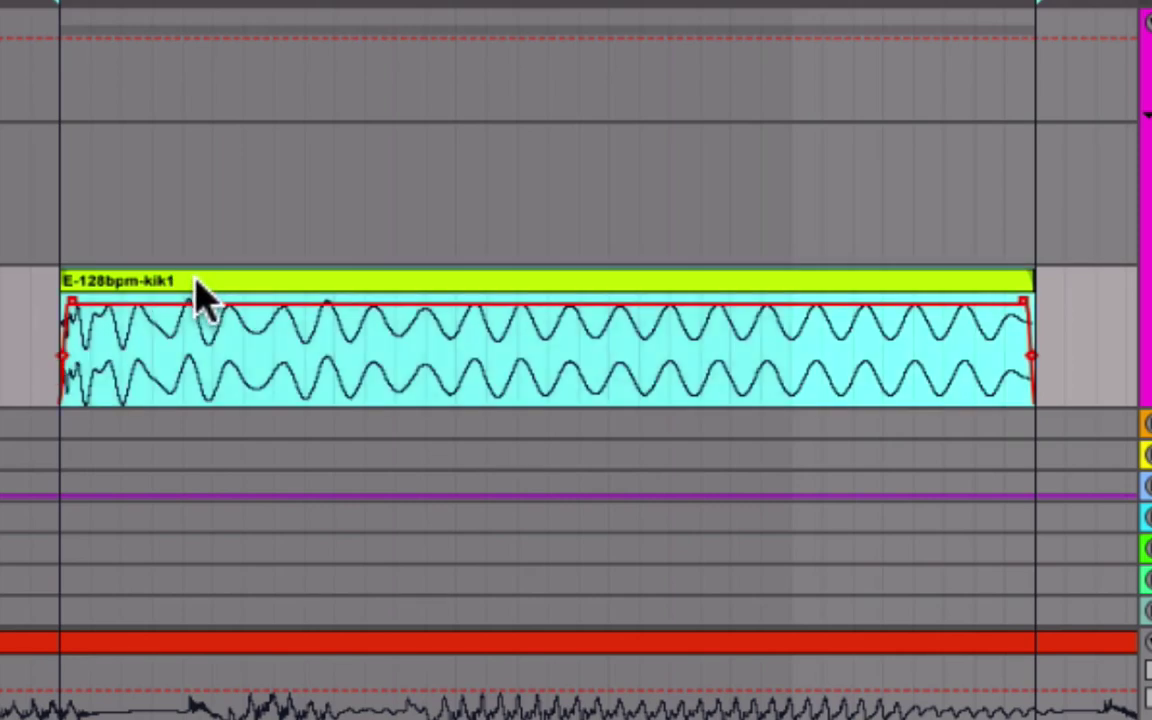
pyautogui.click(683, 290)
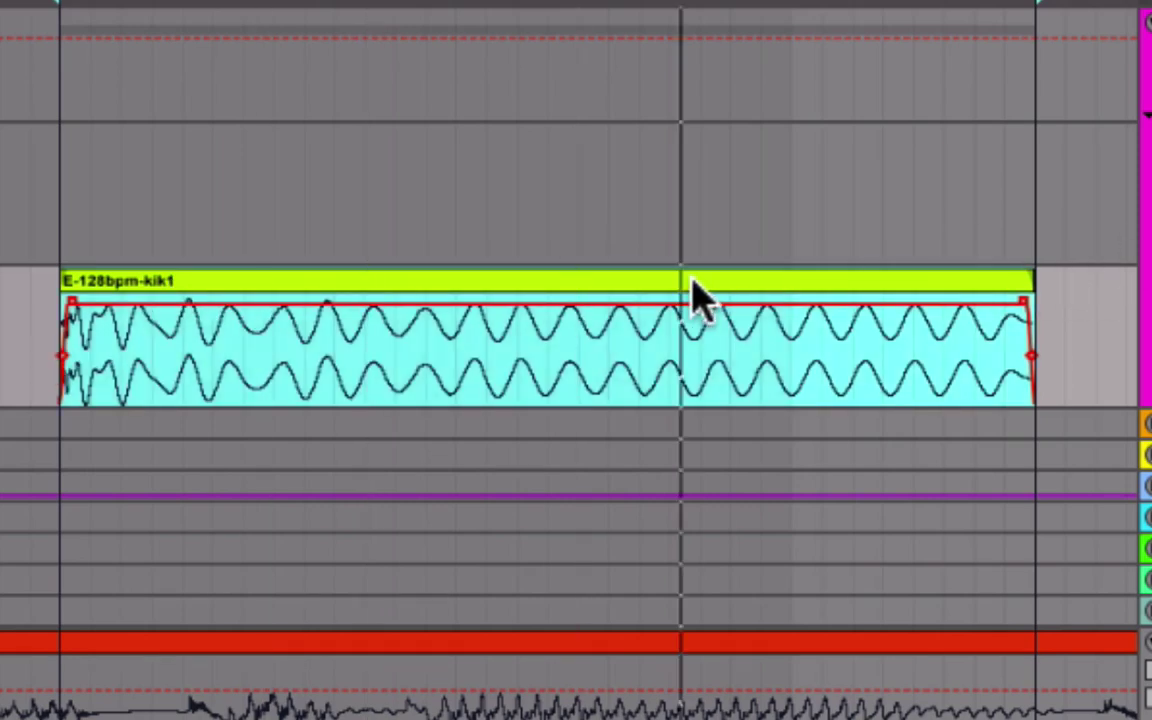
pyautogui.click(70, 306)
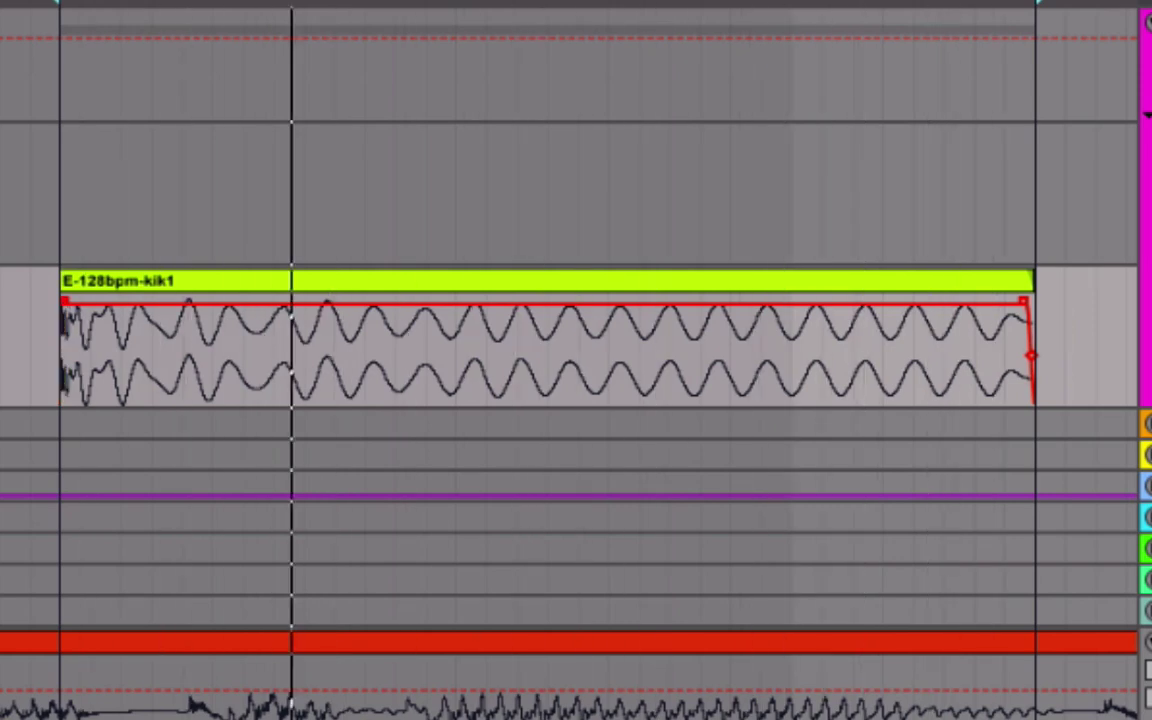
# Stop playback and delete the E-128bpm-kik1 clip from the 4 Audio track
pyautogui.press('space')
pyautogui.click(188, 283)
pyautogui.press('Delete')
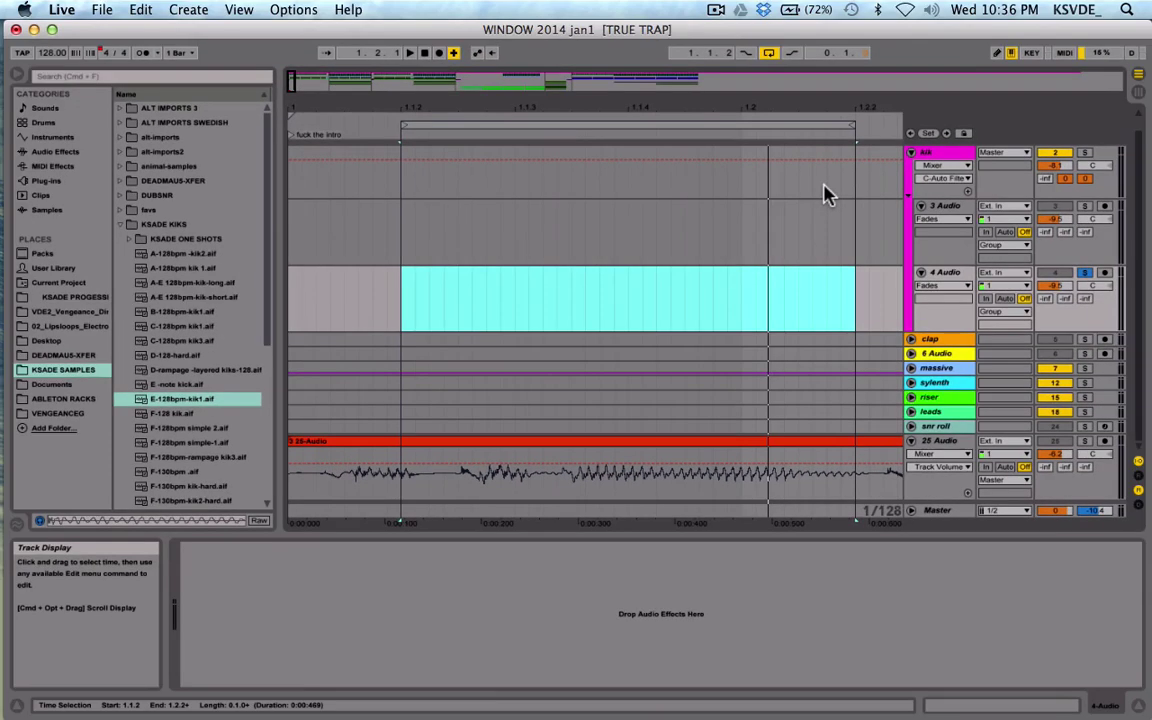
# Clear the solos, fold the kik group and show the whole arrangement
pyautogui.hscroll(10, 699, 301)
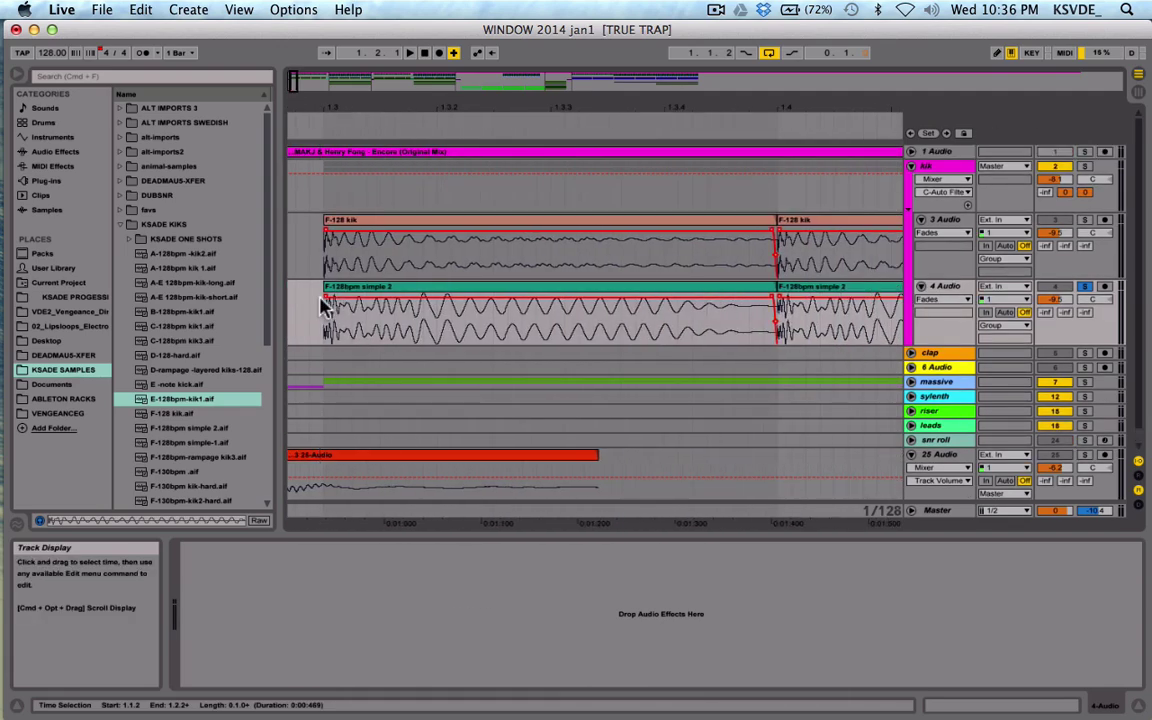
pyautogui.hscroll(-3, 625, 231)
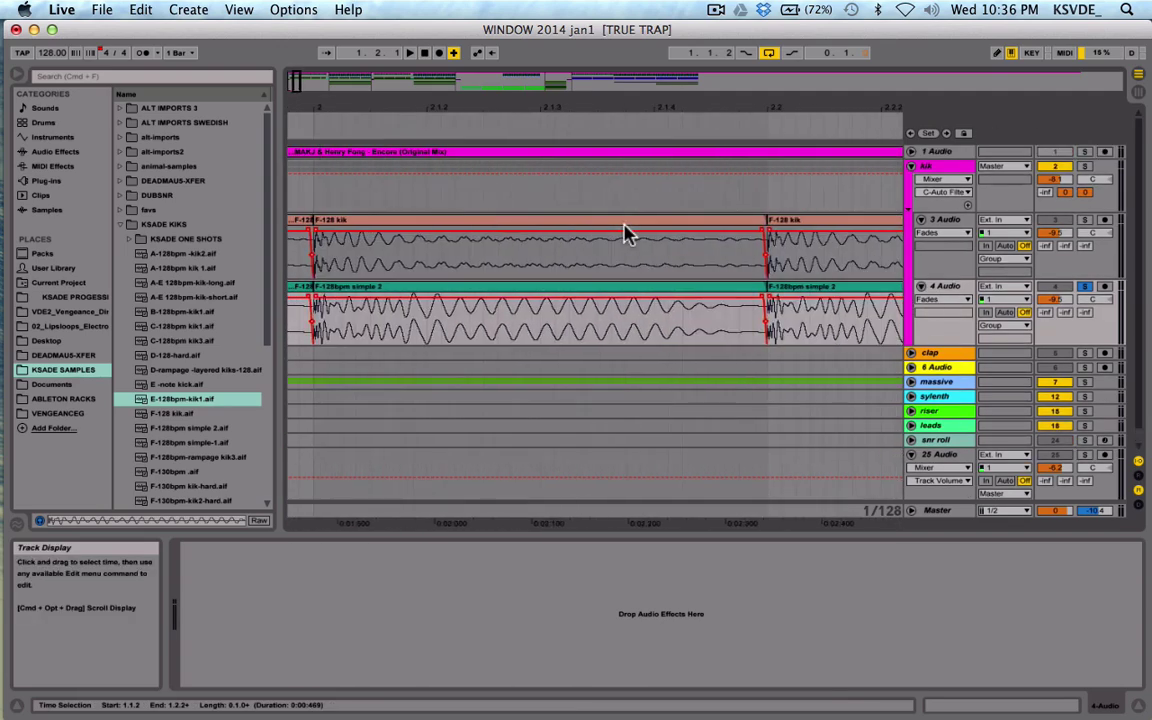
pyautogui.click(911, 166)
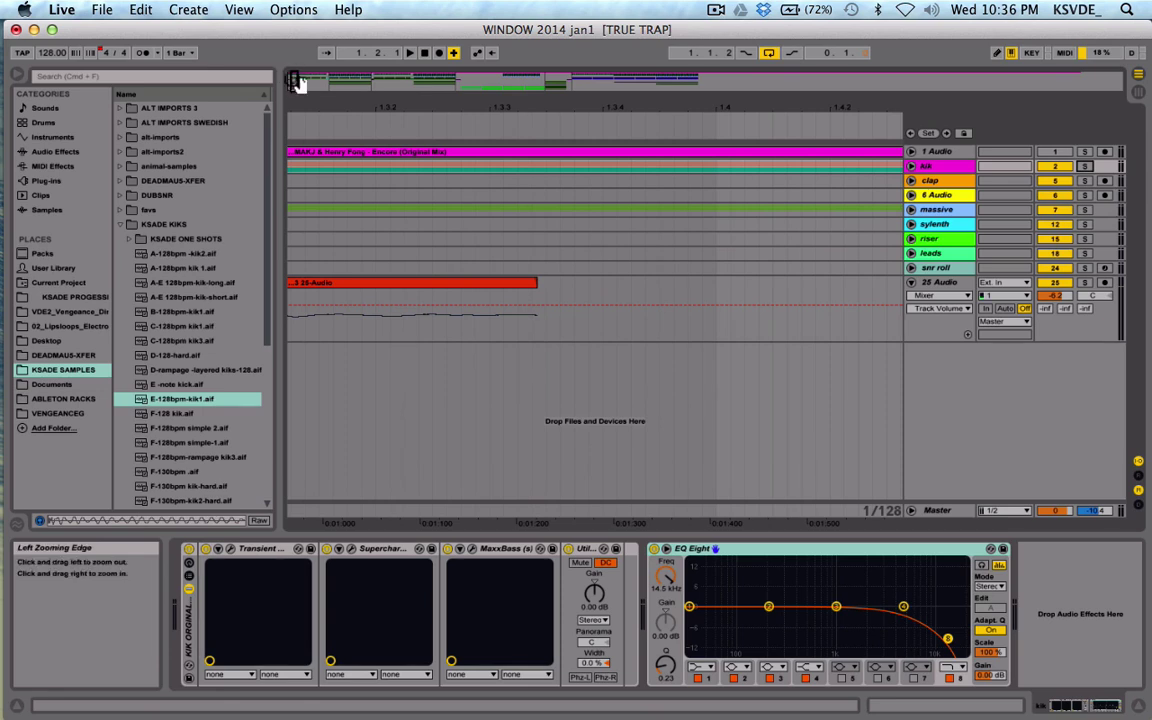
pyautogui.moveTo(291, 80); pyautogui.dragTo(298, 86)
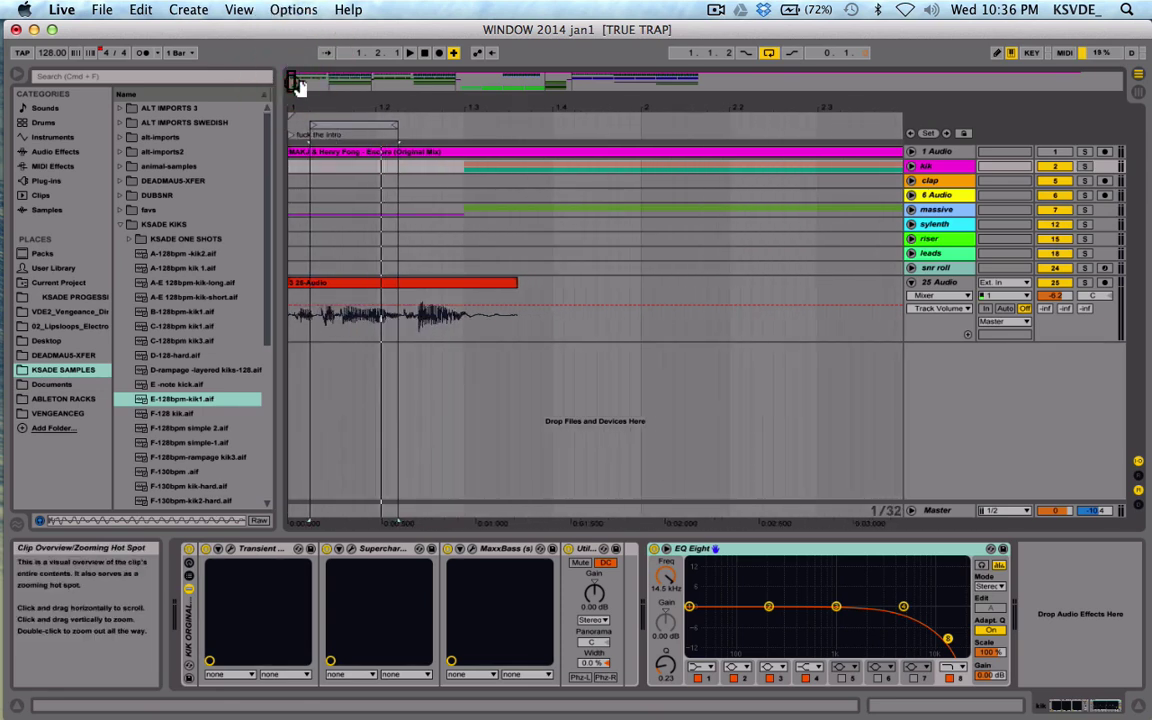
pyautogui.doubleClick(298, 86)
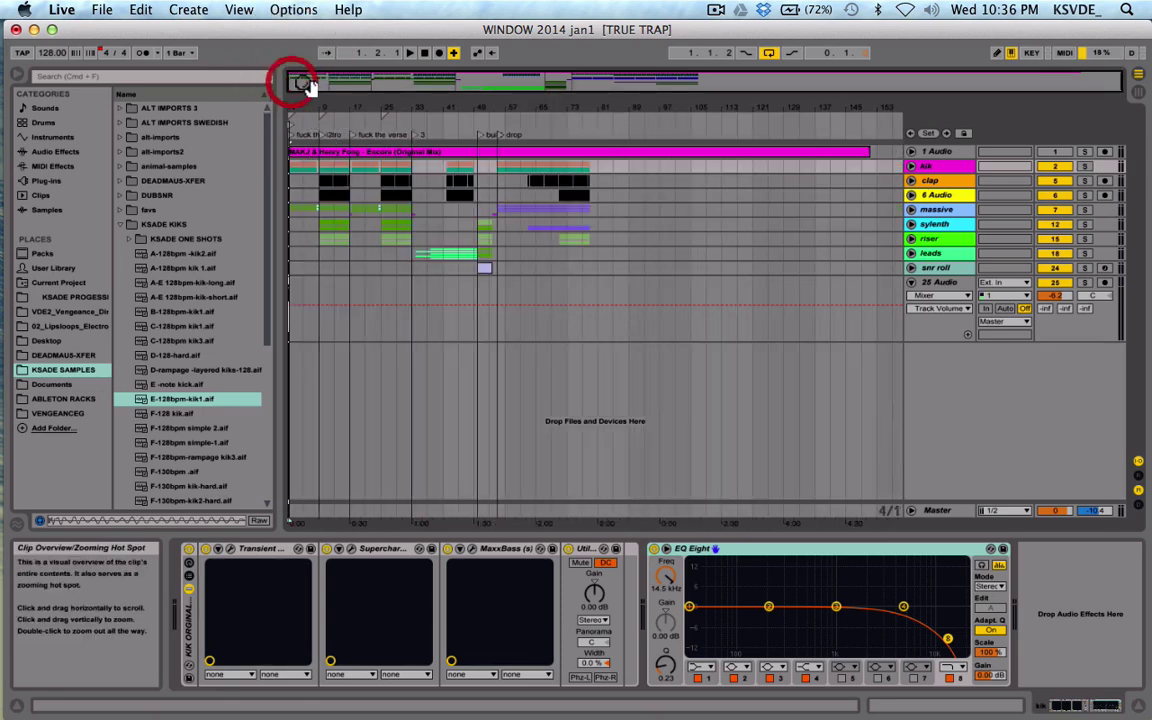
# Play the full arrangement from bar 9
pyautogui.click(318, 184)
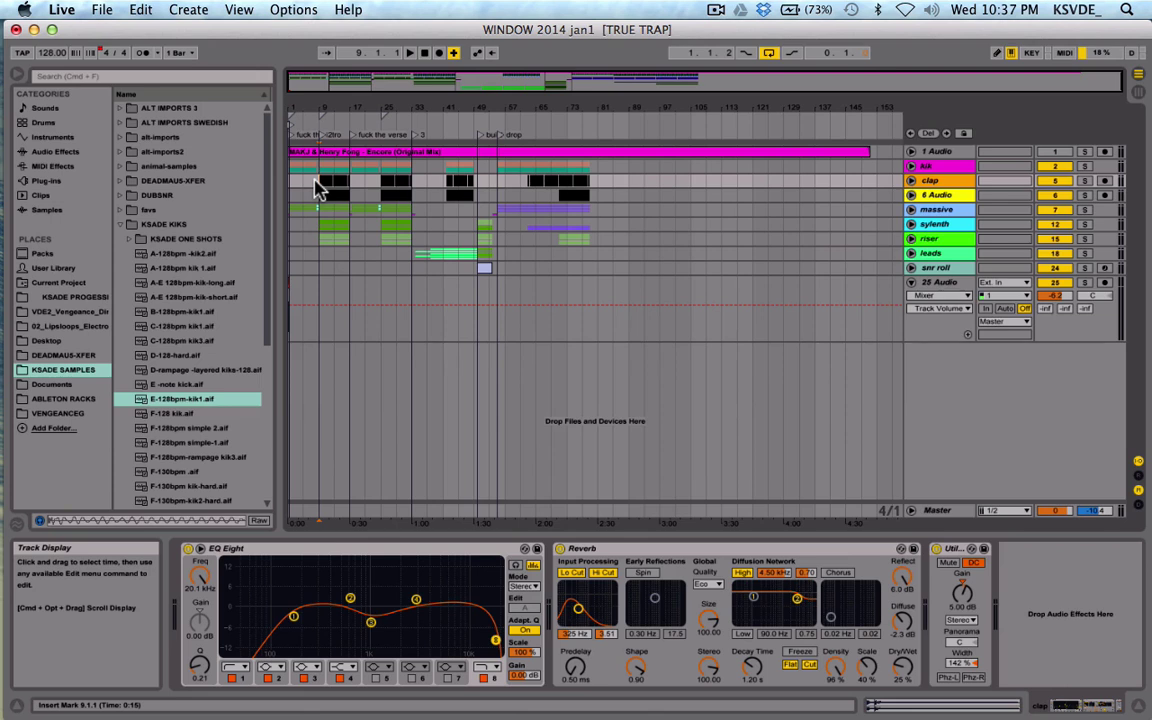
pyautogui.press('space')
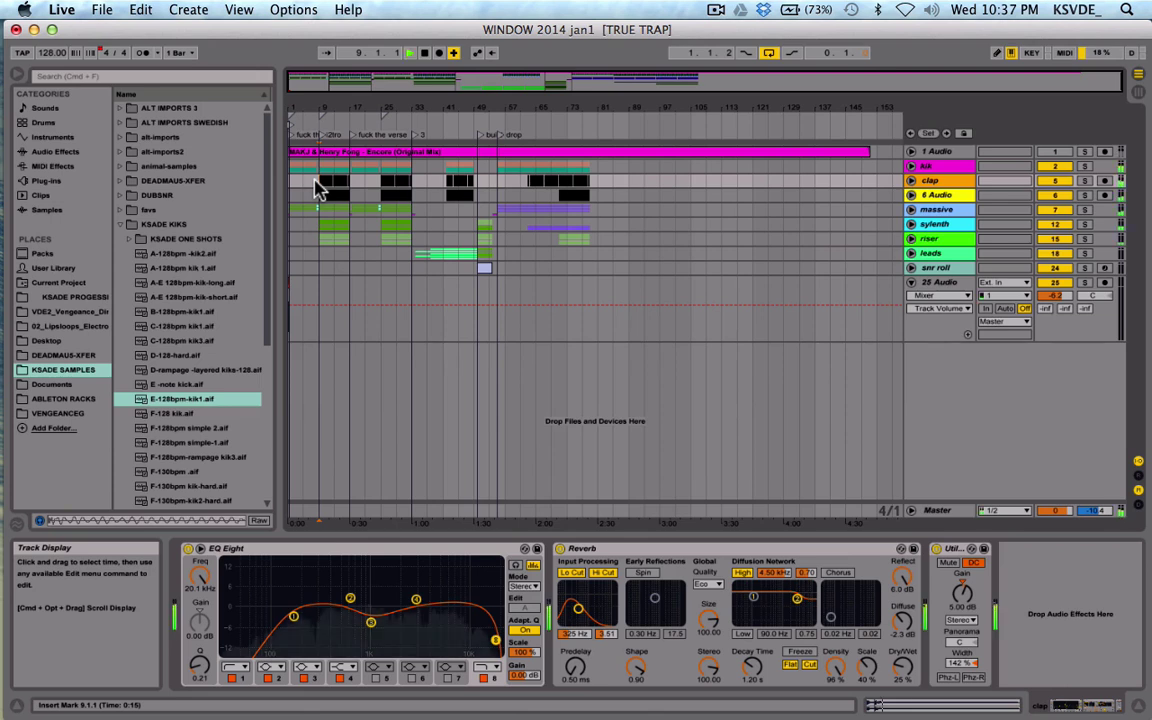